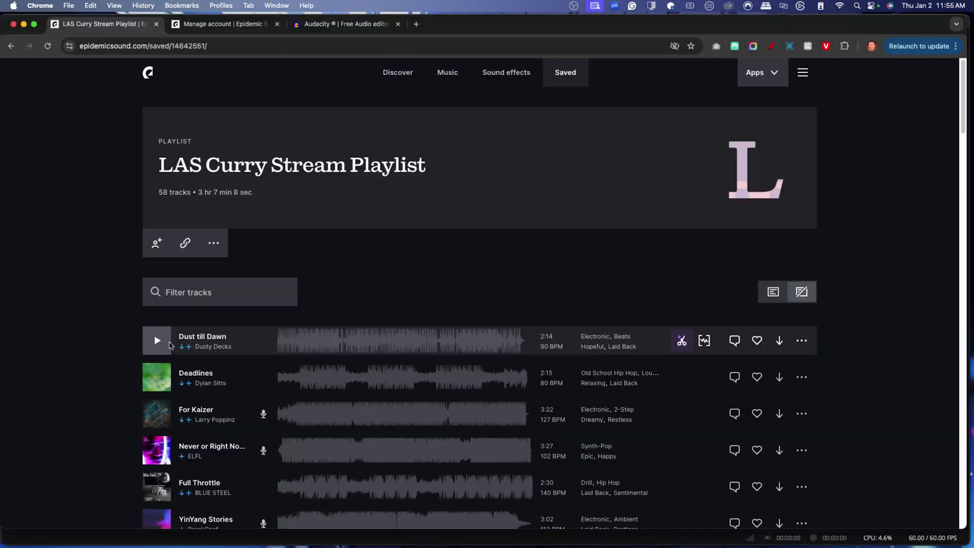
left_click(780, 341)
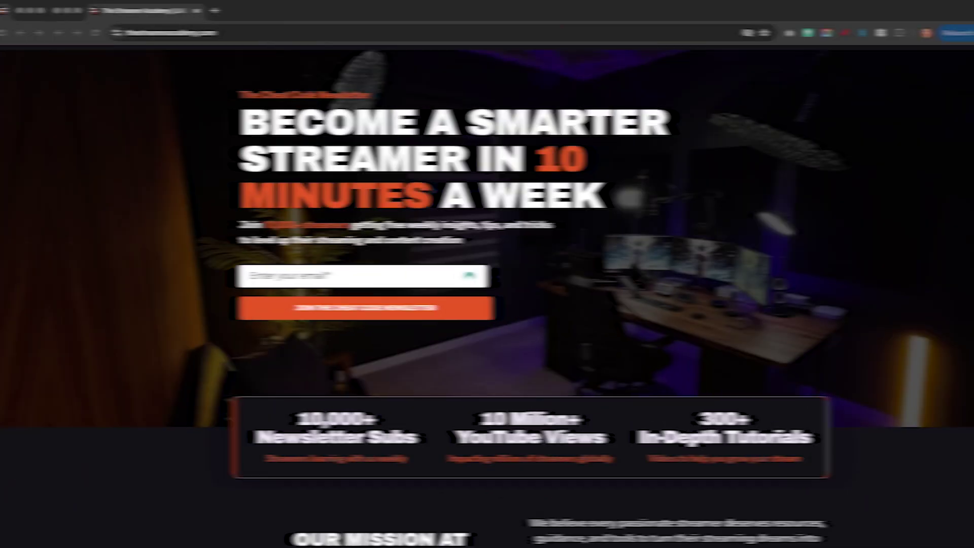
scroll(487, 279, "down", 5)
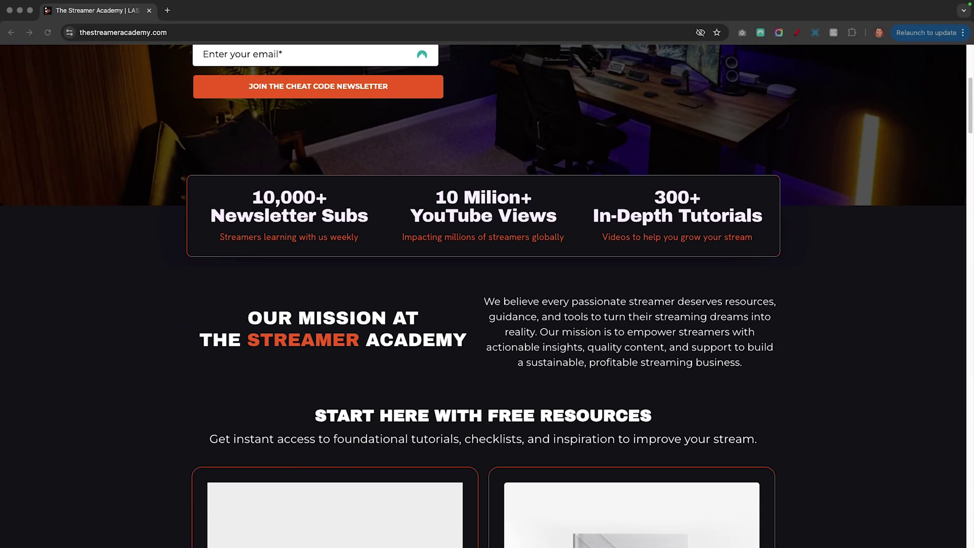
scroll(487, 279, "down", 6)
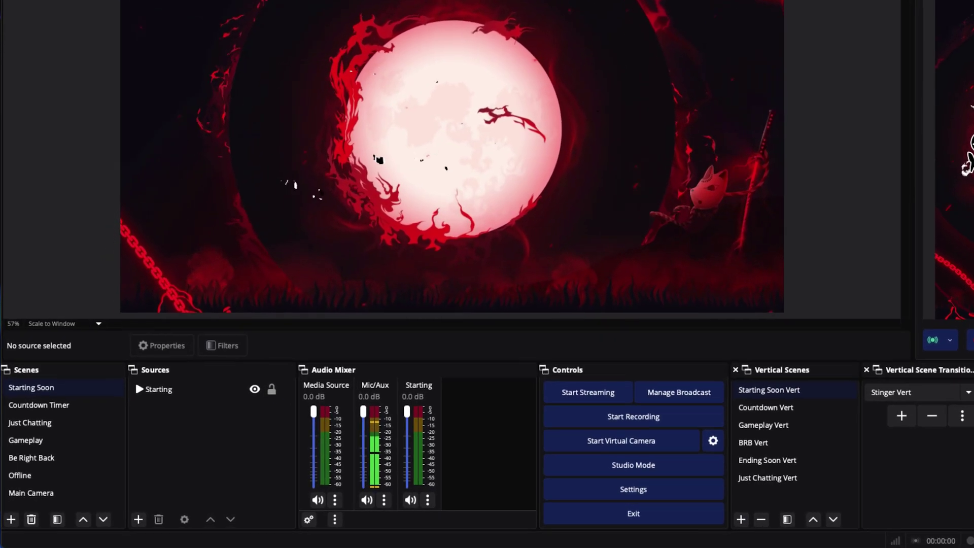
Create a new OBS scene named Music.
left_click(10, 519)
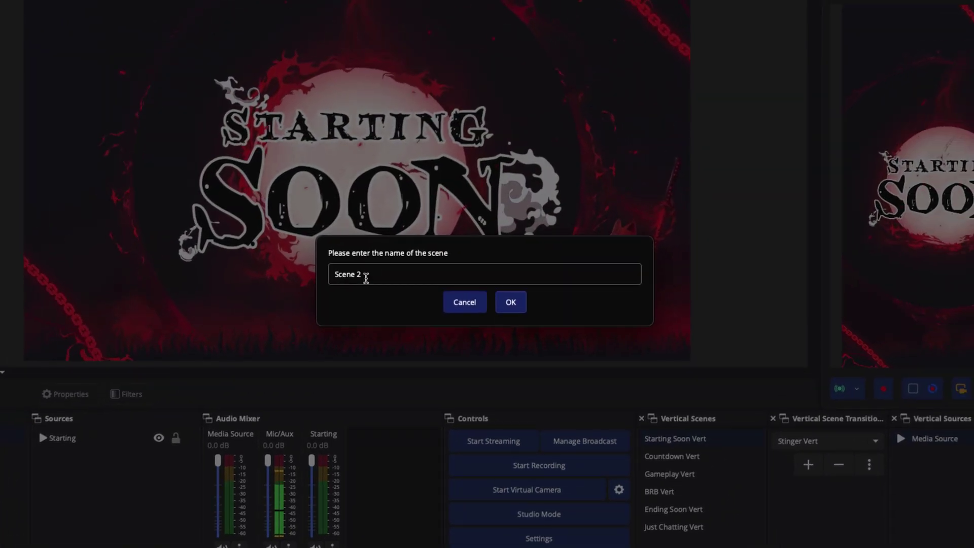
type("Moon")
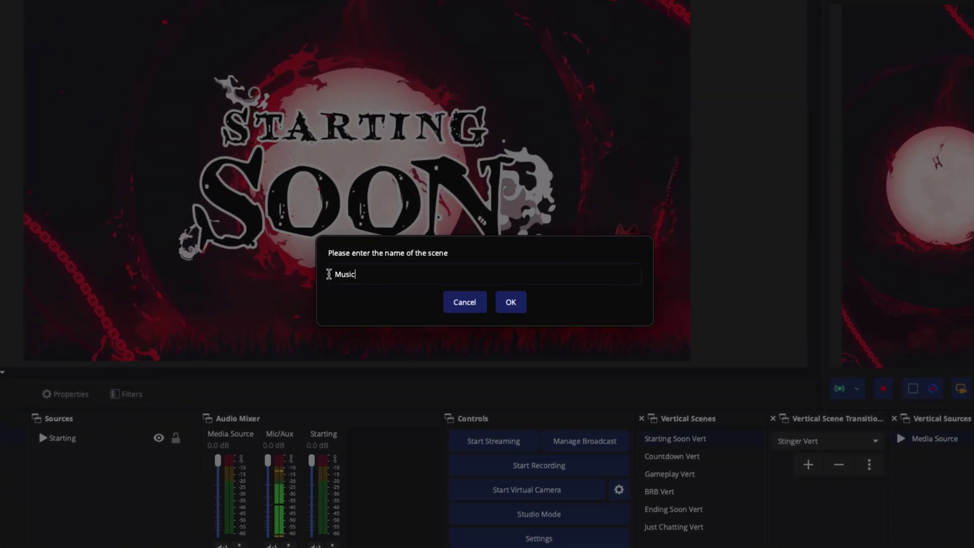
key("Return")
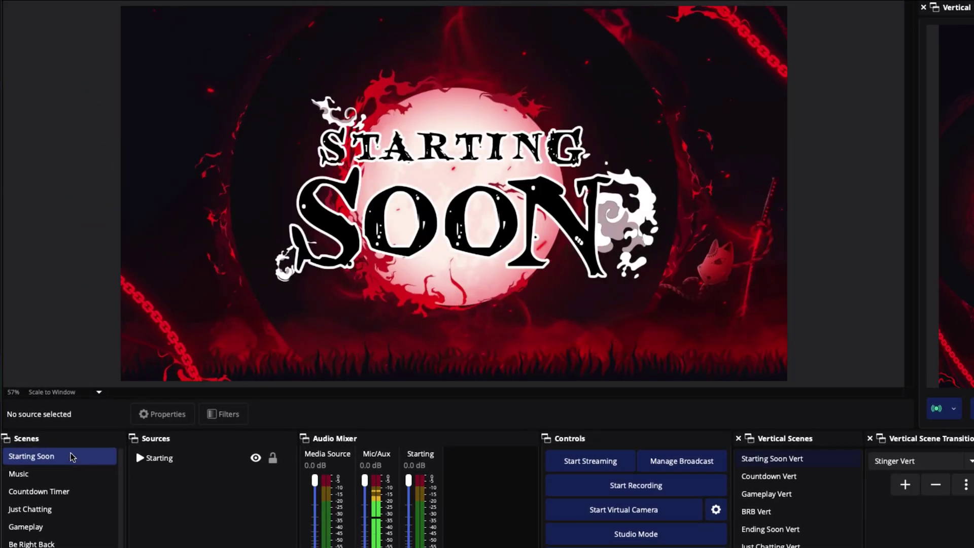
Preview the Just Chatting and Starting Soon scenes, ending on the Music scene.
left_click(53, 491)
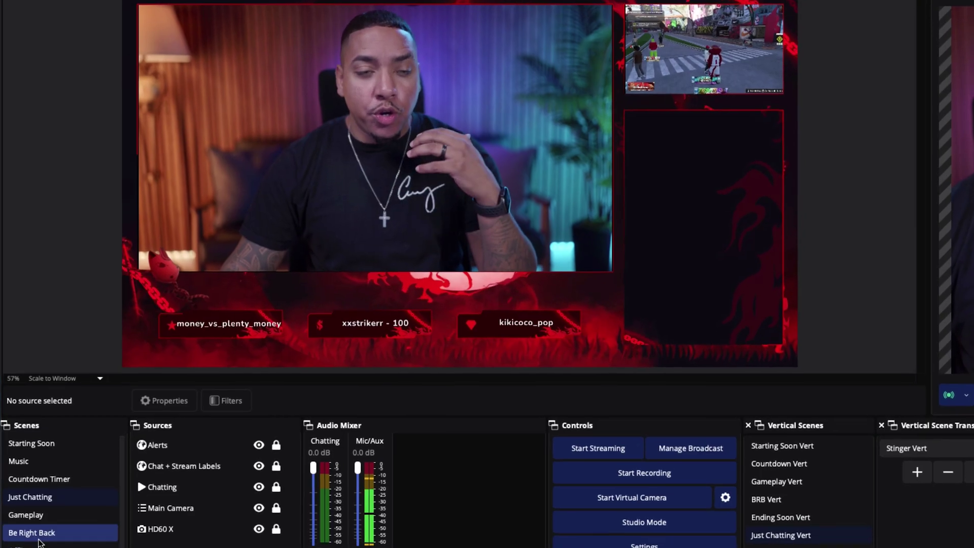
left_click(35, 458)
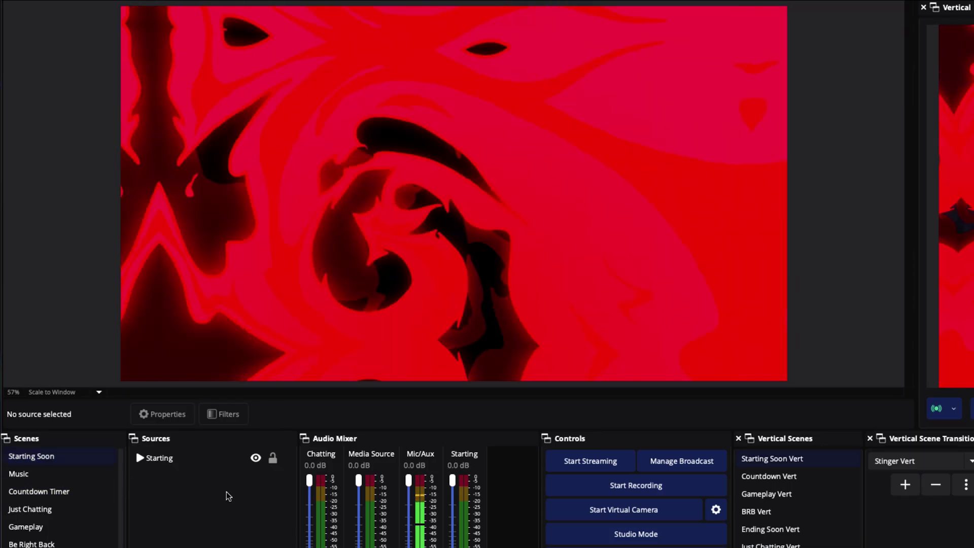
left_click(51, 473)
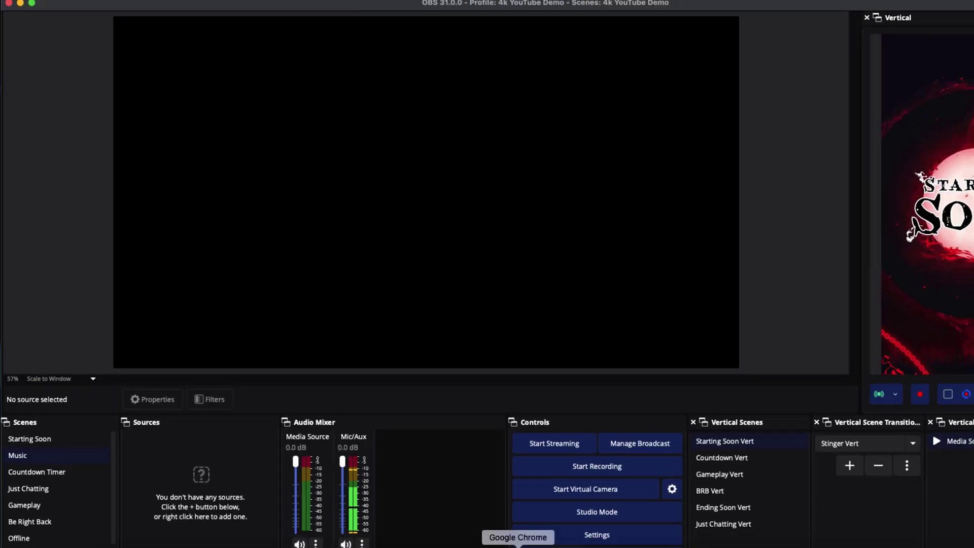
Switch to Chrome and look over the public Epidemic Sound website.
left_click(507, 538)
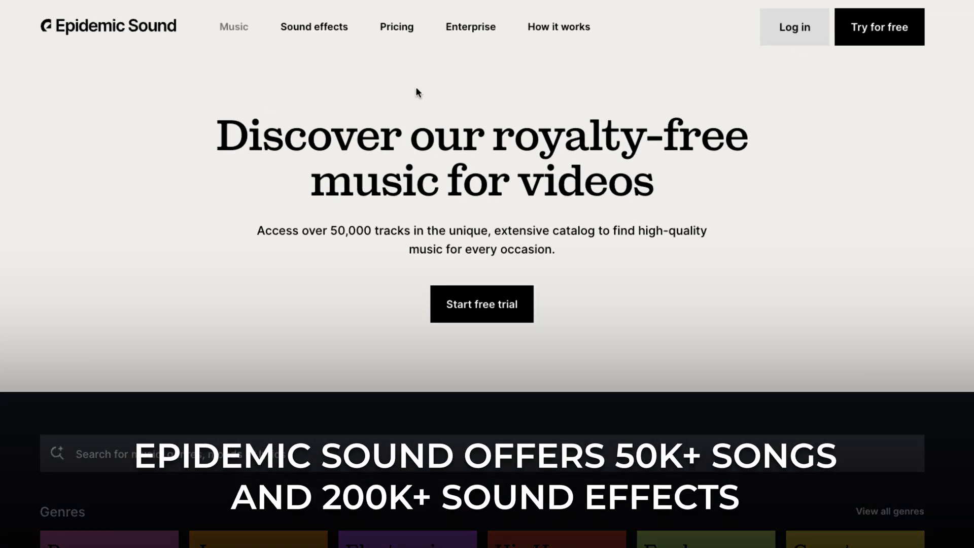
left_click(328, 32)
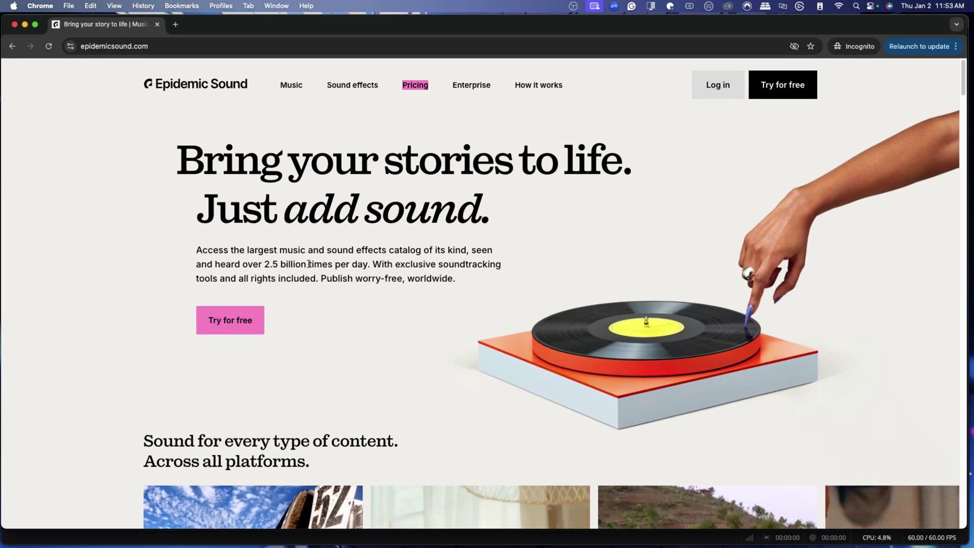
scroll(309, 263, "down", 1)
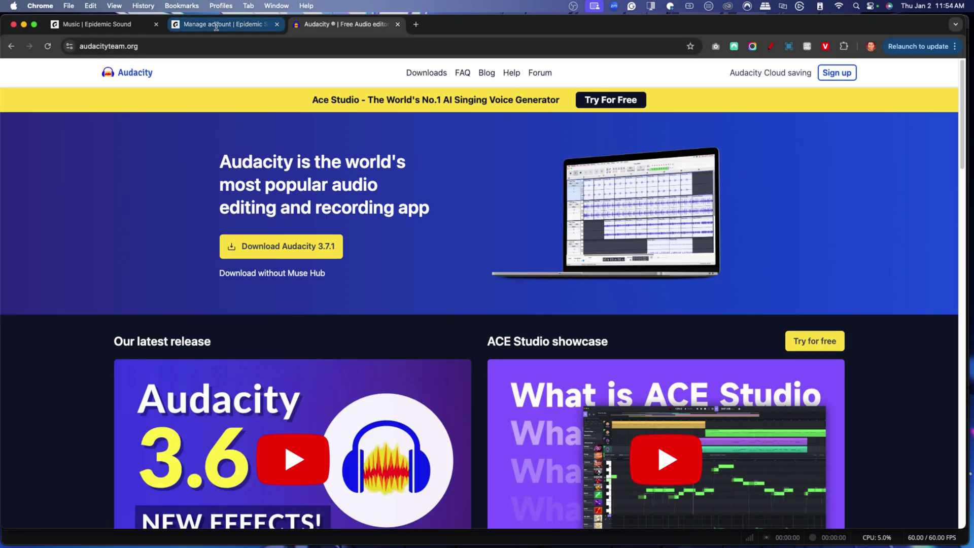
Go to the signed-in Epidemic Sound music catalog and browse its genres and moods.
left_click(216, 27)
left_click(116, 27)
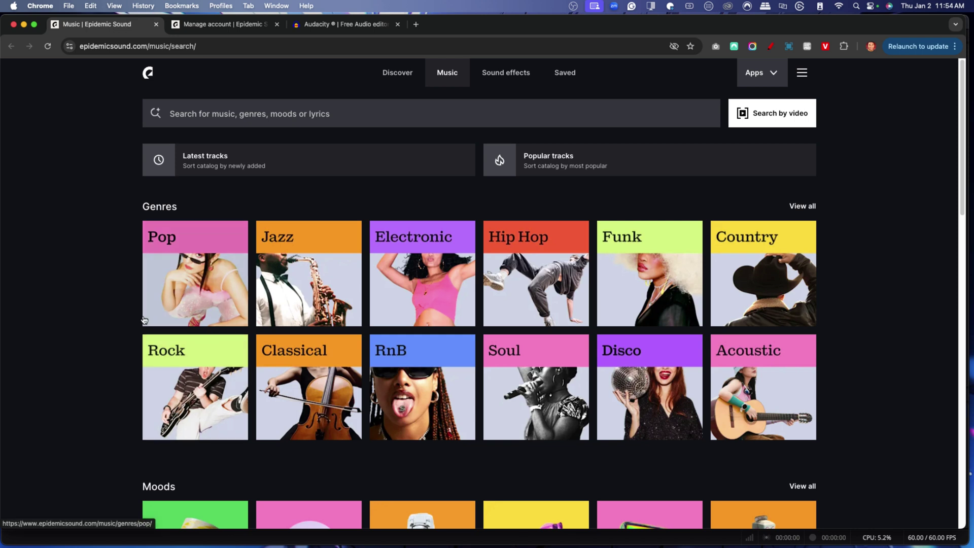
scroll(144, 320, "down", 3)
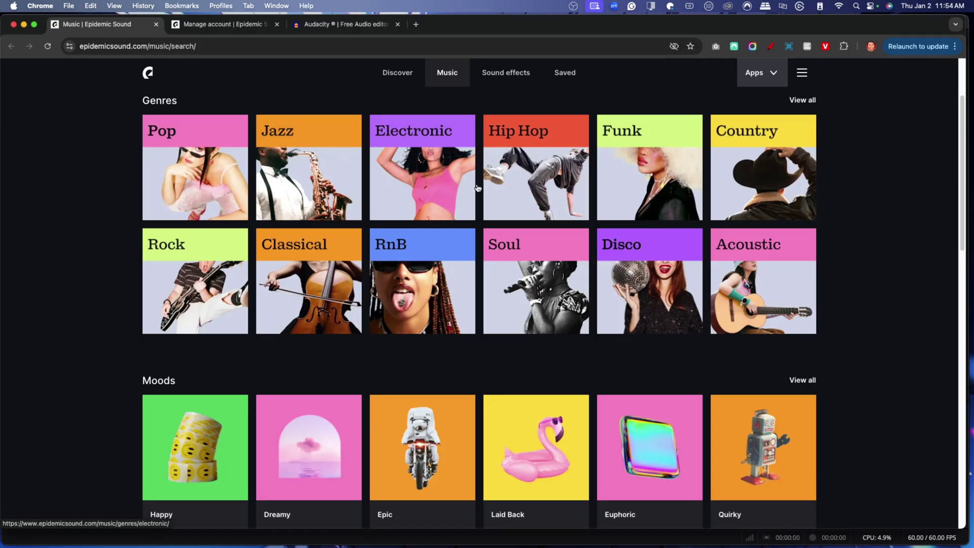
scroll(318, 232, "up", 3)
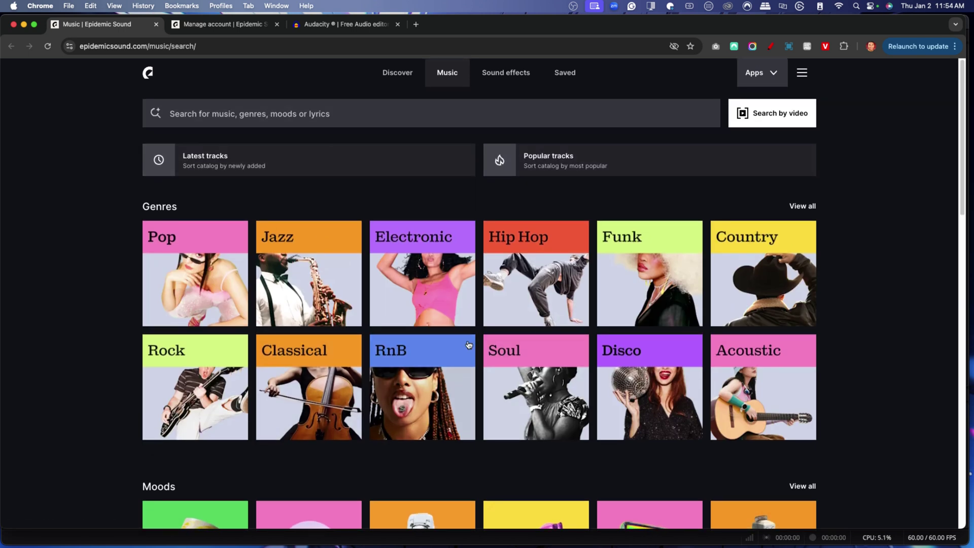
Open the saved LAS Curry Stream Playlist and look over its tracks.
left_click(559, 83)
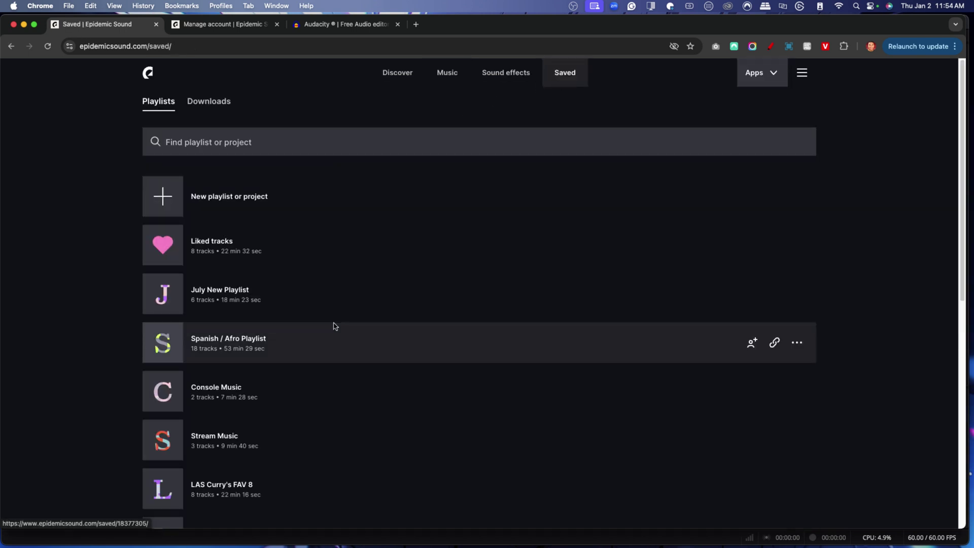
scroll(291, 380, "down", 3)
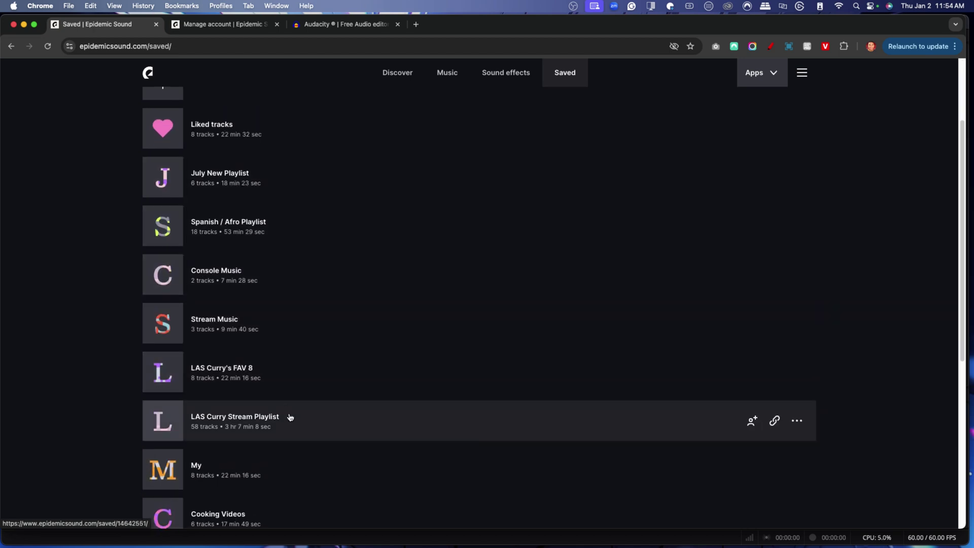
left_click(292, 422)
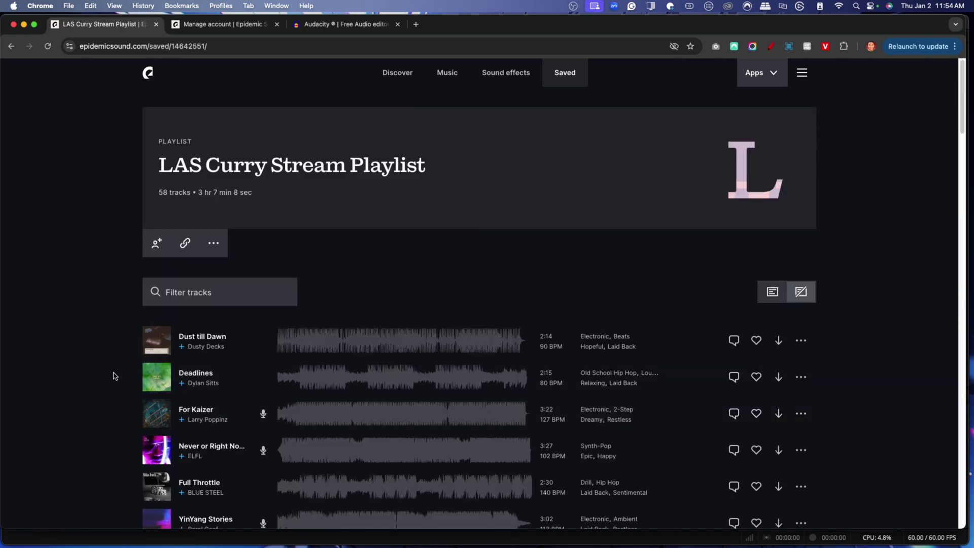
scroll(114, 375, "down", 3)
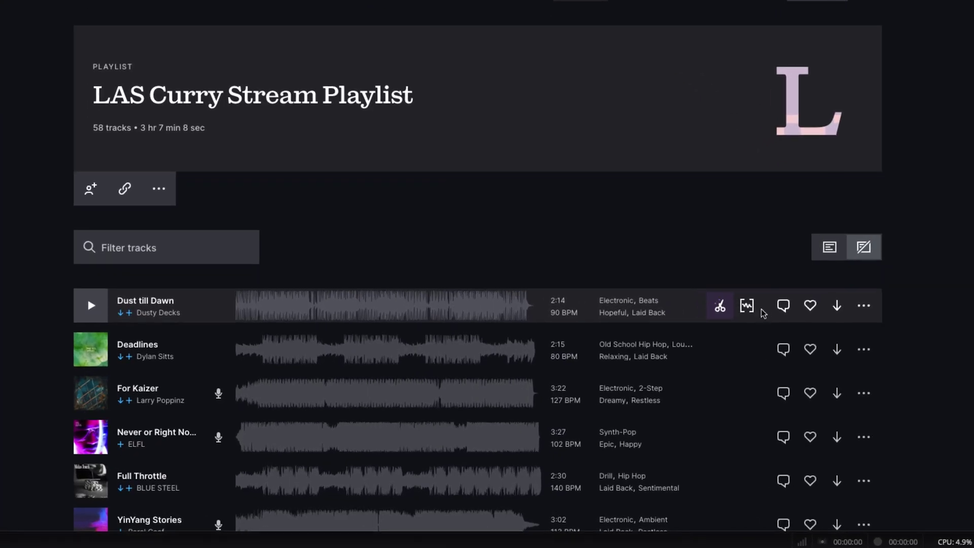
Download the full mix of Dust till Dawn as an MP3 and show the downloaded file in Finder.
left_click(837, 307)
left_click(389, 304)
left_click(304, 328)
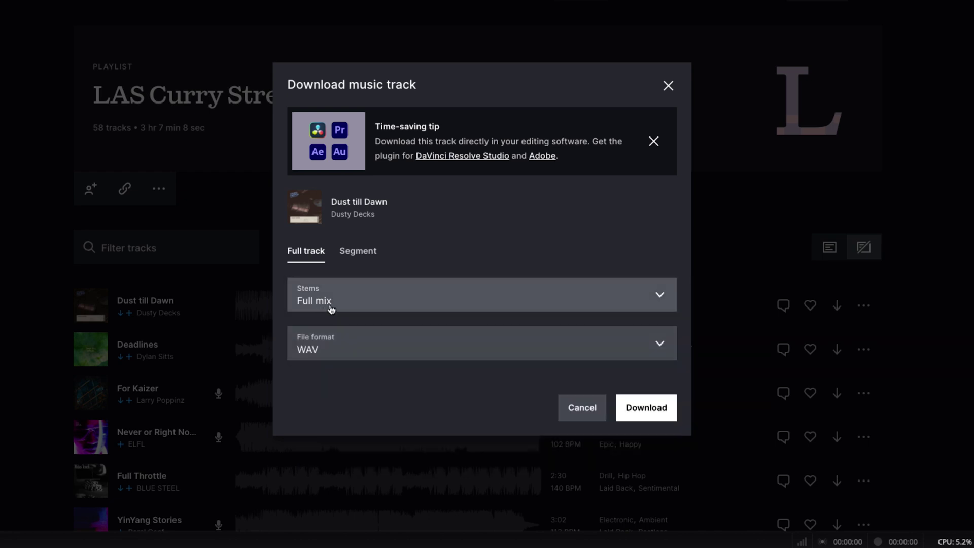
left_click(354, 307)
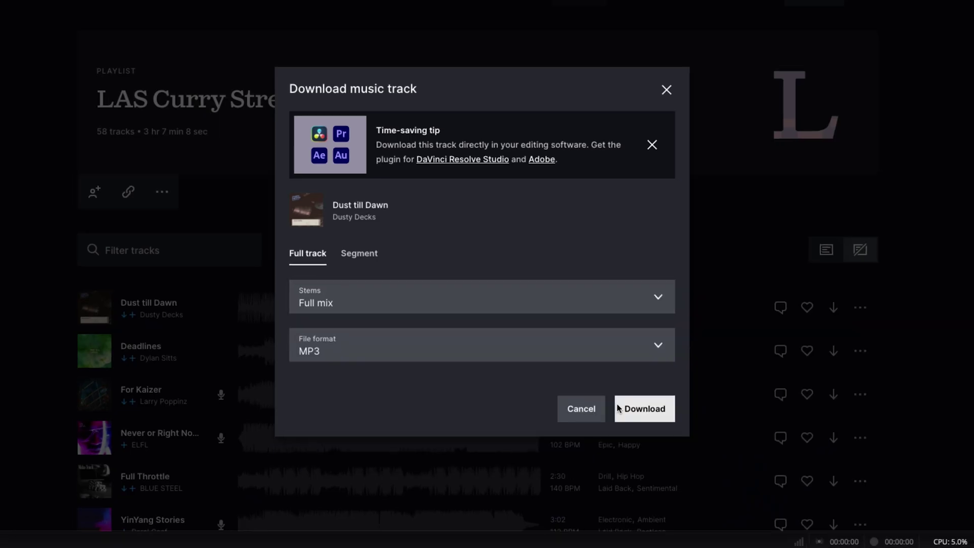
left_click(621, 406)
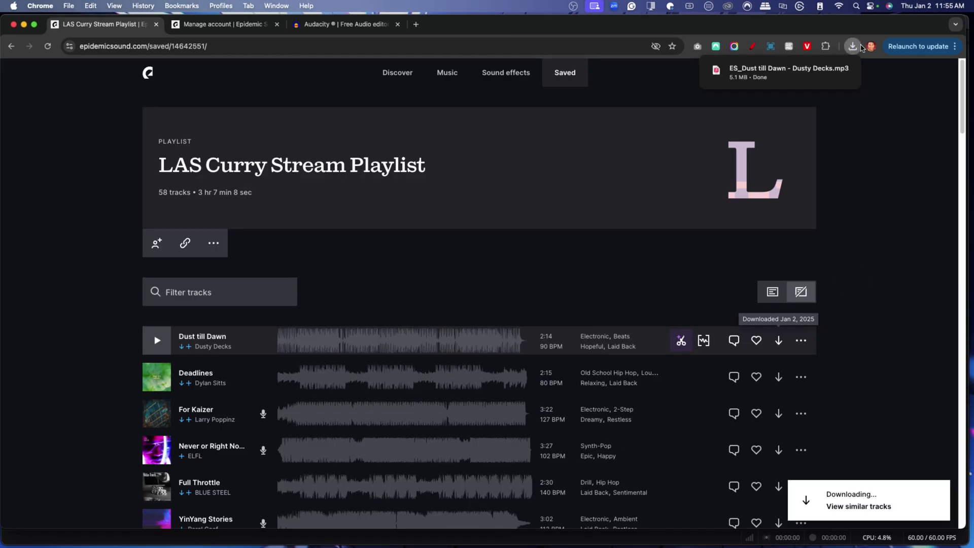
left_click(827, 72)
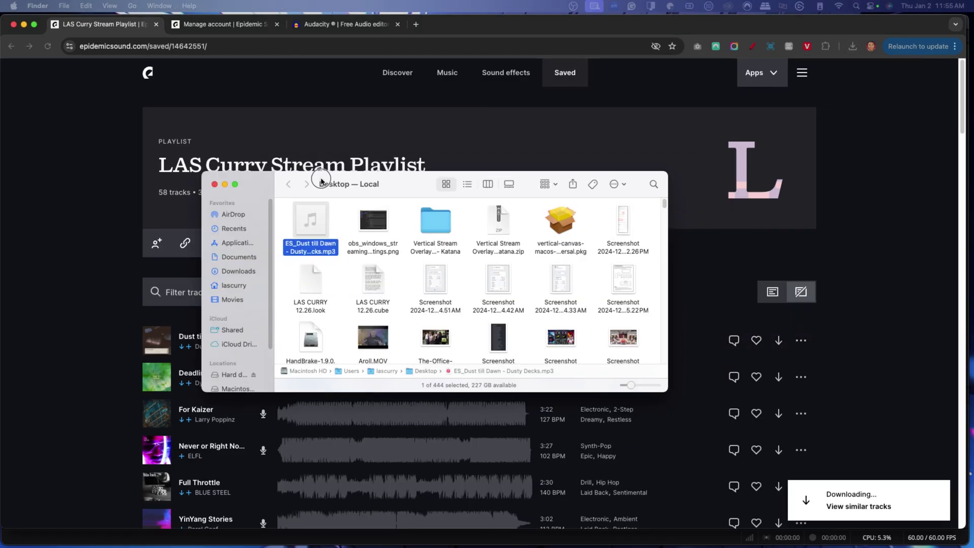
Download the full mixes of Deadlines and For Kaizer as MP3 files.
left_click(778, 378)
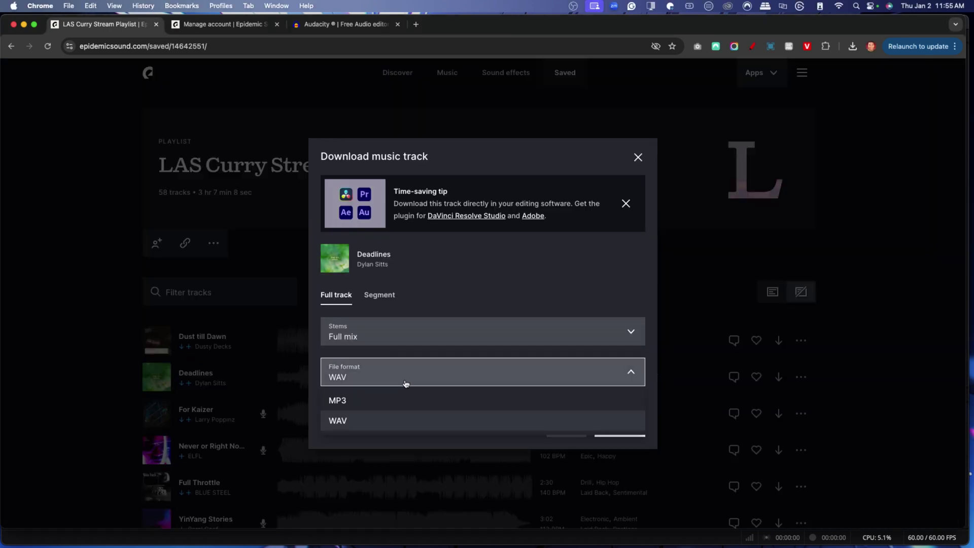
left_click(620, 426)
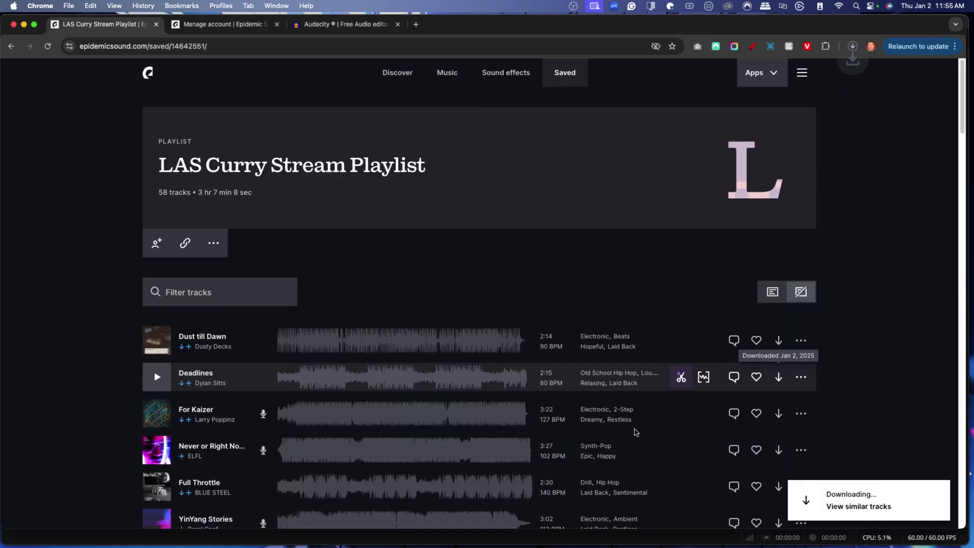
left_click(778, 414)
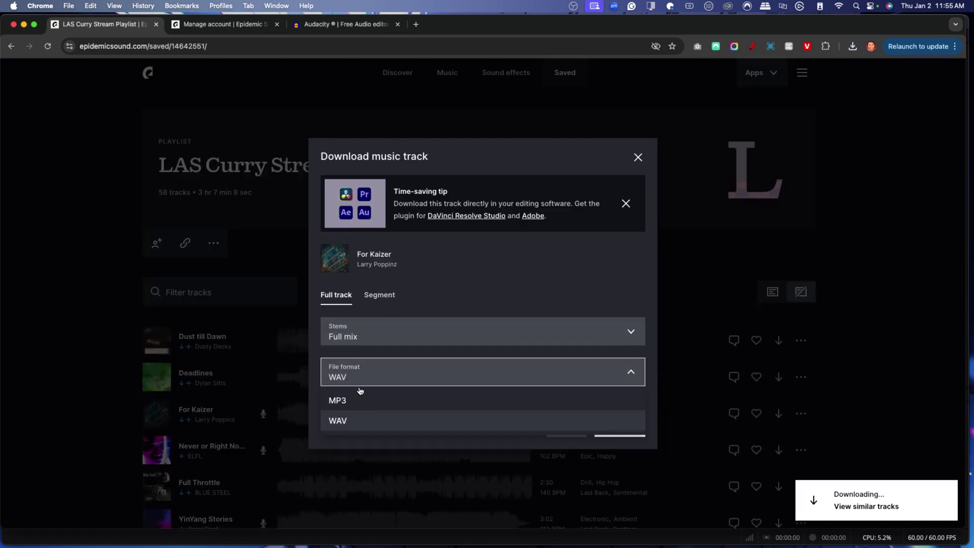
left_click(355, 400)
left_click(620, 426)
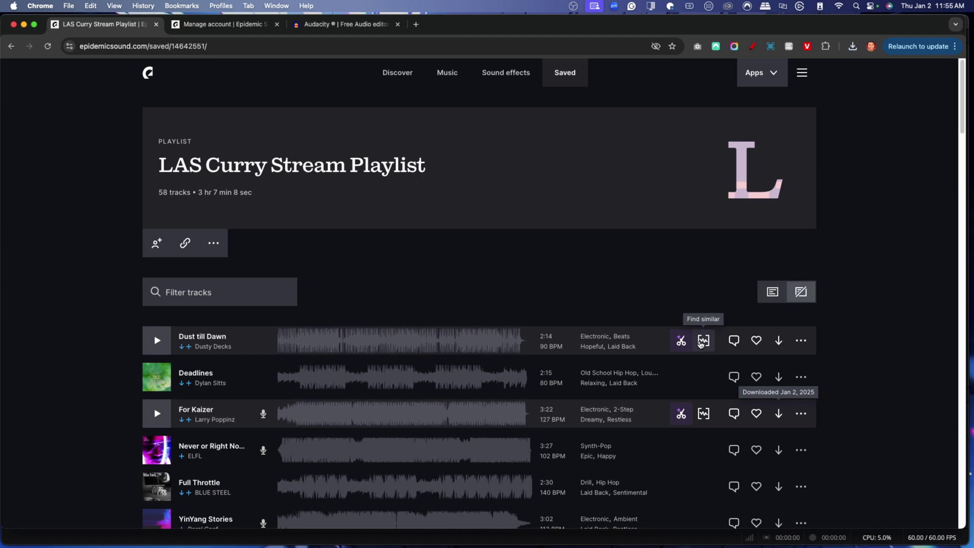
Look up tracks similar to Dust till Dawn and return to the playlist.
left_click(702, 340)
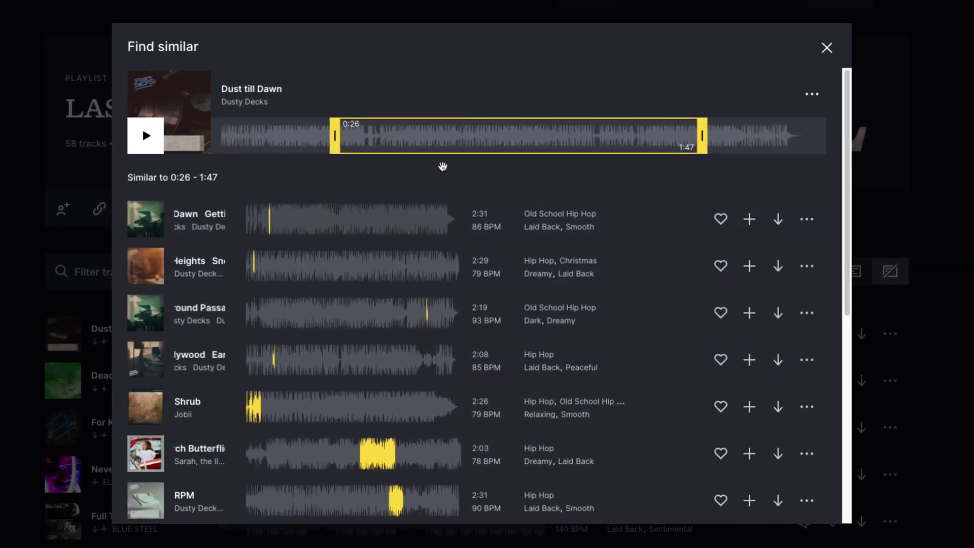
left_click(826, 48)
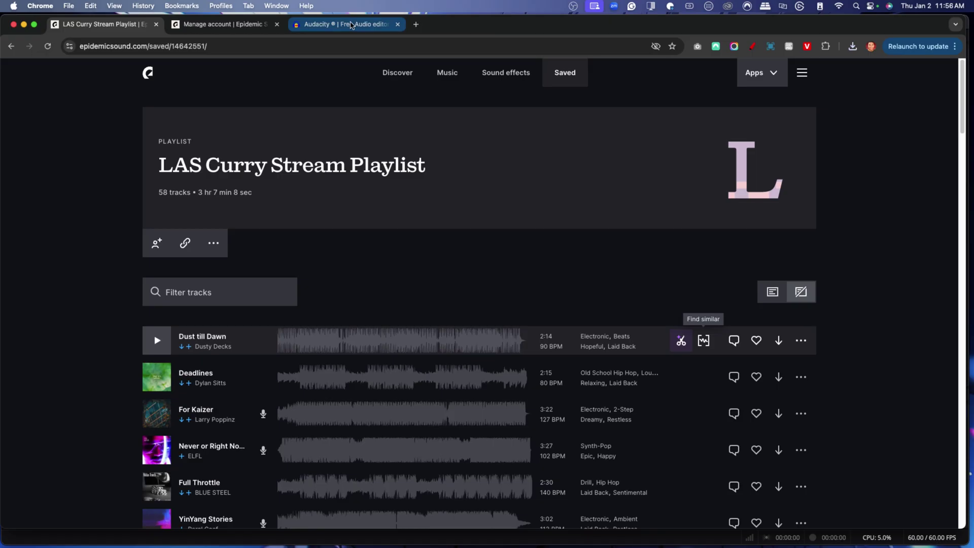
View the Audacity website, switch to the Audacity app and import the Dust till Dawn MP3 from the desktop.
left_click(353, 28)
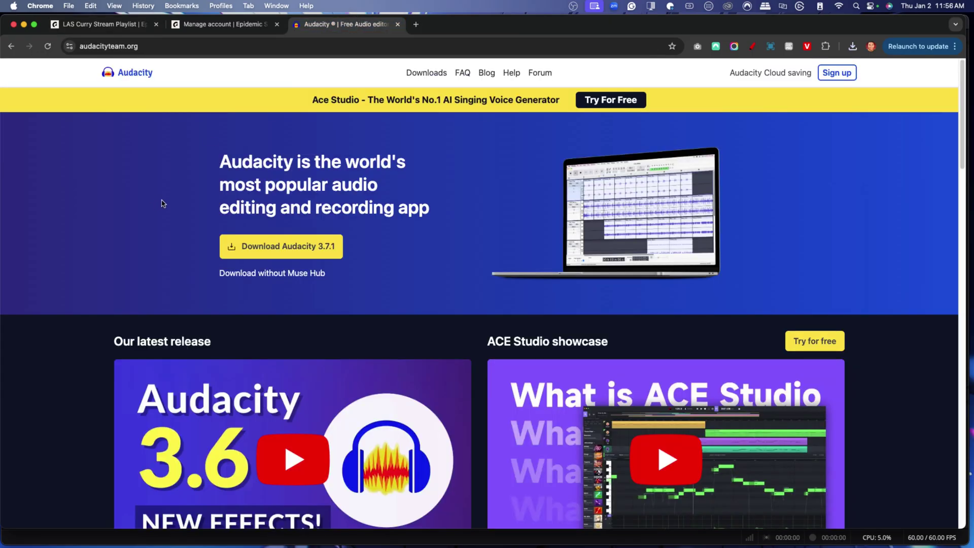
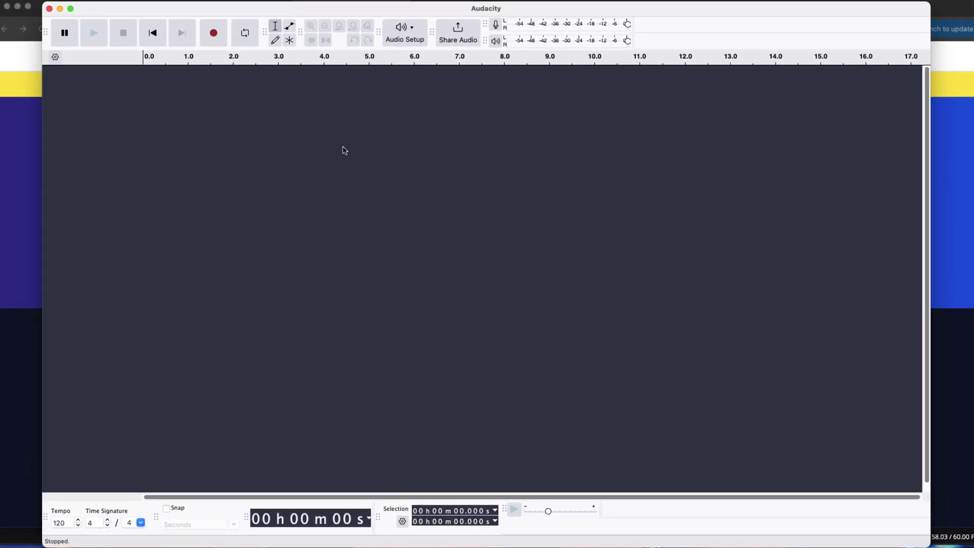
left_click(20, 147)
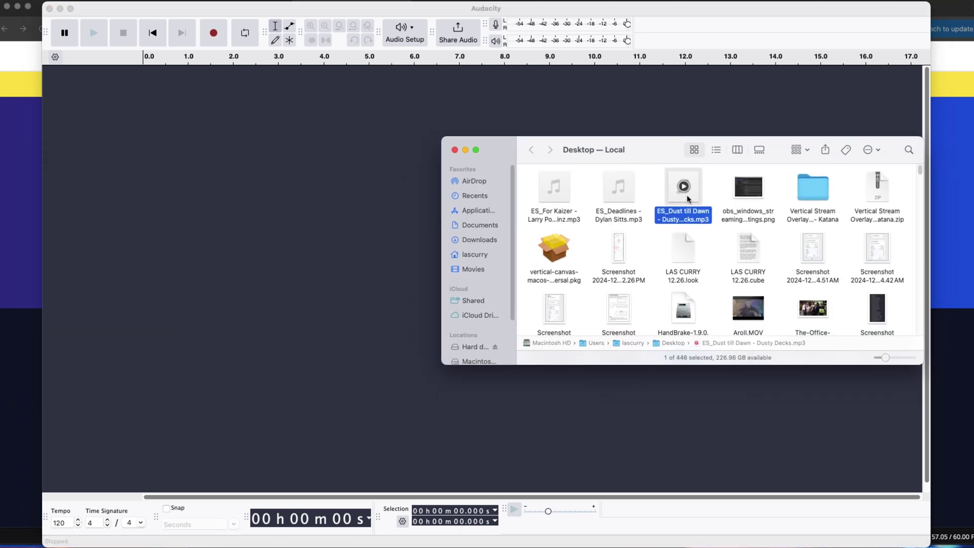
left_click_drag(684, 201, 190, 145)
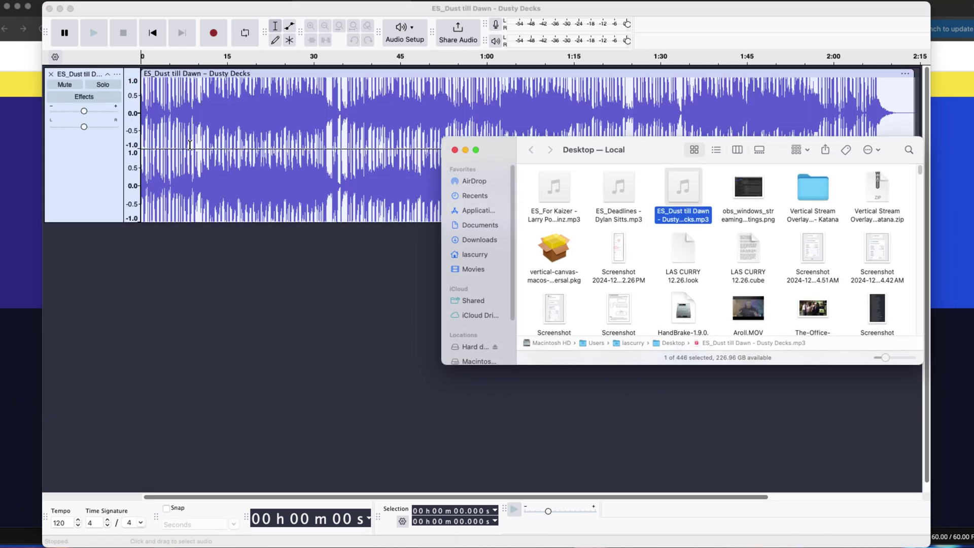
key("super+w")
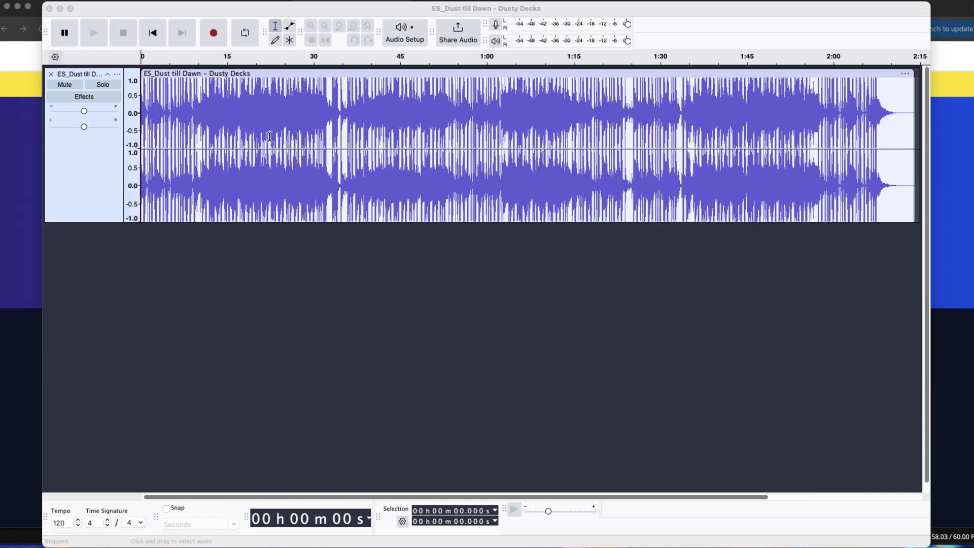
Append the Deadlines MP3 directly after Dust till Dawn on the first track and delete its emptied track.
scroll(420, 222, "right", 5)
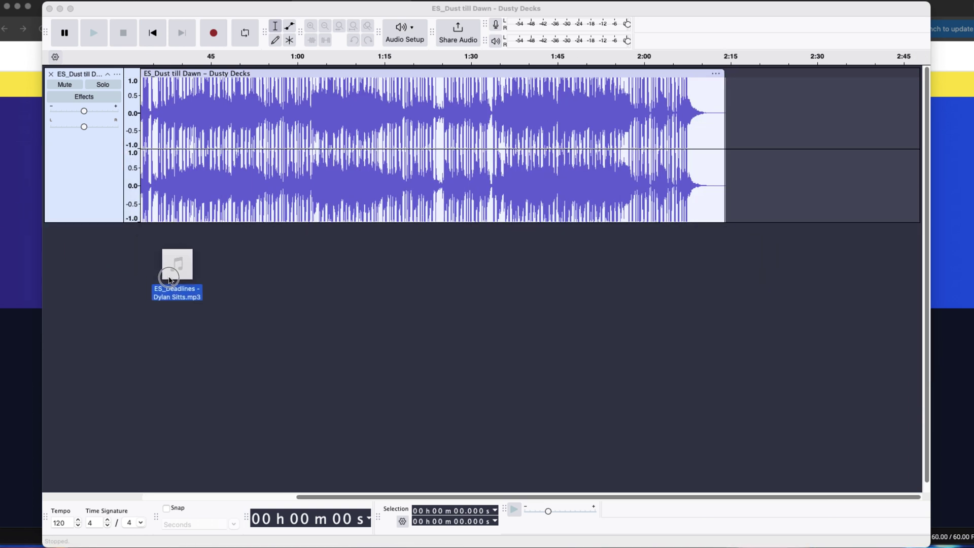
left_click_drag(165, 277, 166, 276)
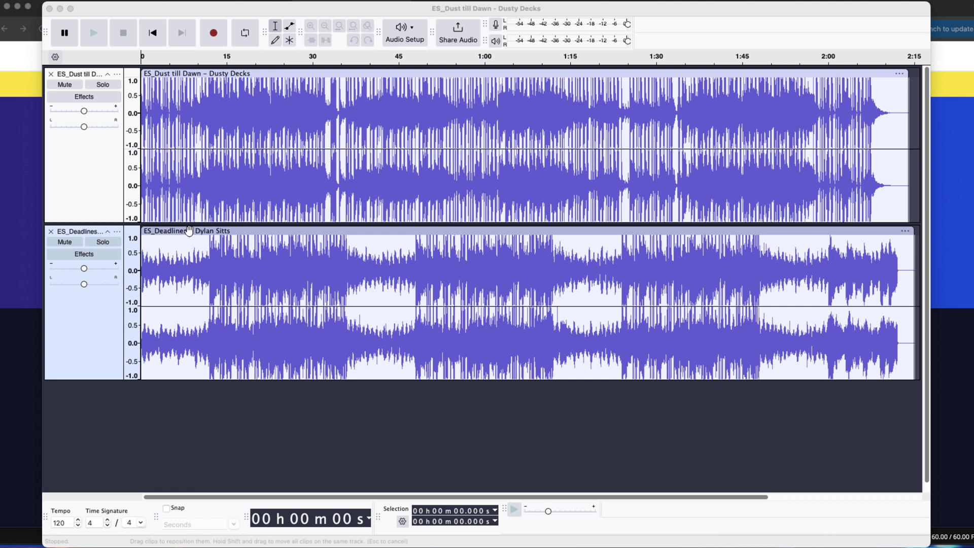
scroll(188, 231, "right", 5)
left_click_drag(173, 232, 840, 105)
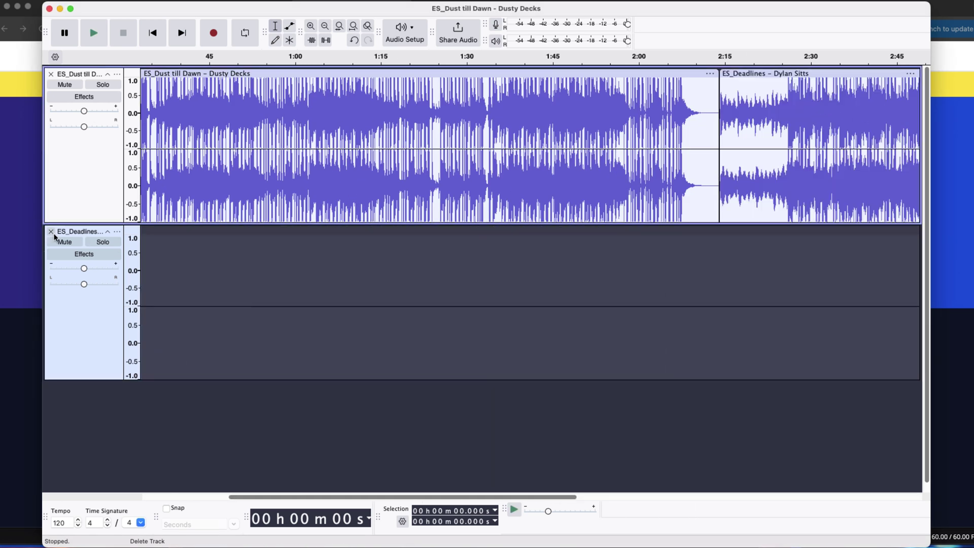
left_click(50, 231)
Append the For Kaizer MP3 directly after Deadlines on the first track and remove the leftover empty track.
scroll(386, 159, "right", 10)
scroll(386, 159, "left", 15)
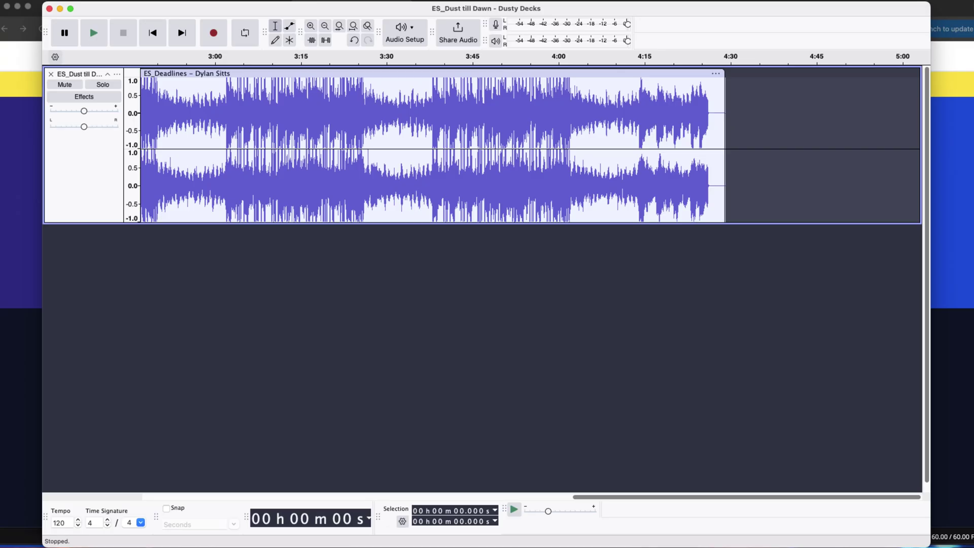
left_click_drag(130, 273, 184, 302)
left_click_drag(370, 230, 915, 152)
left_click_drag(733, 230, 736, 74)
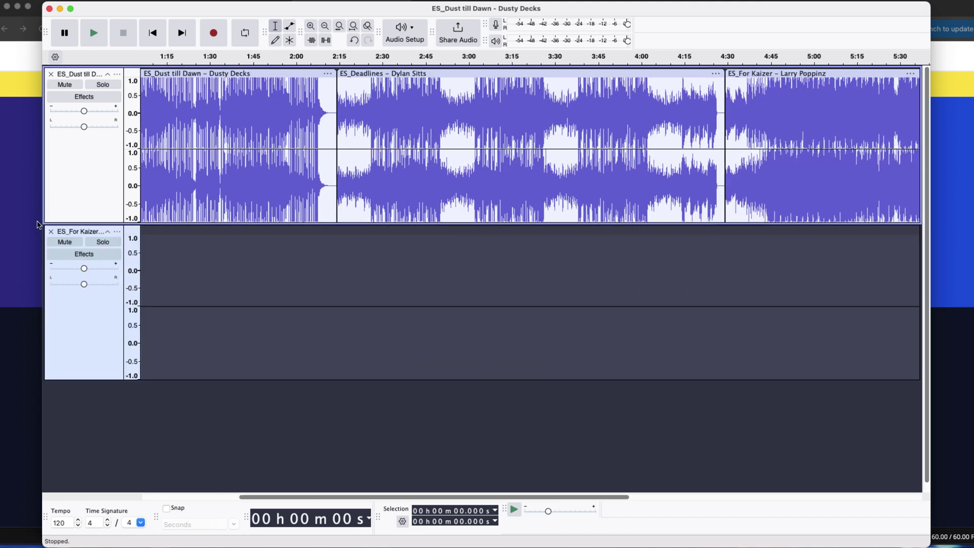
left_click(51, 232)
scroll(401, 359, "right", 10)
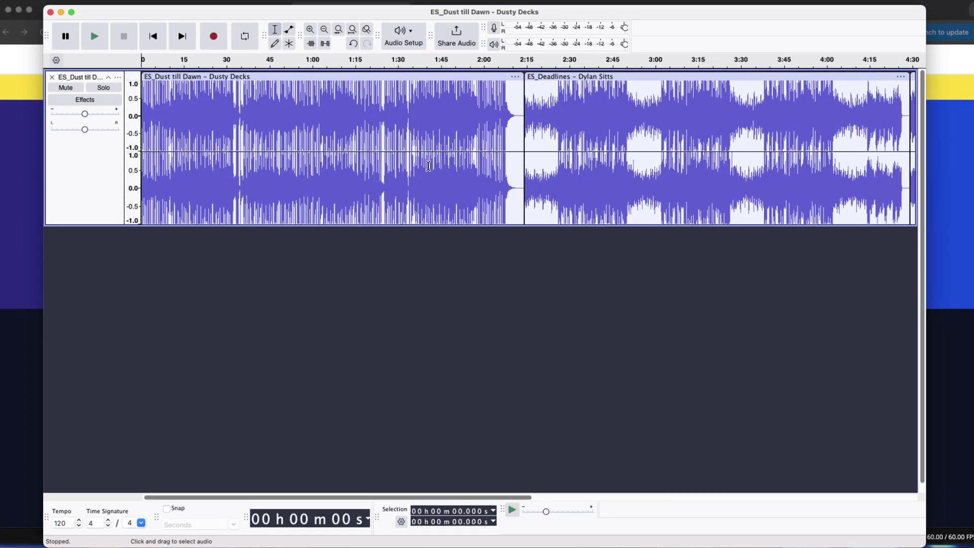
Export the entire project to the desktop as an MP3 named Stream Playlist 2025 and check the file in Finder.
left_click(69, 0)
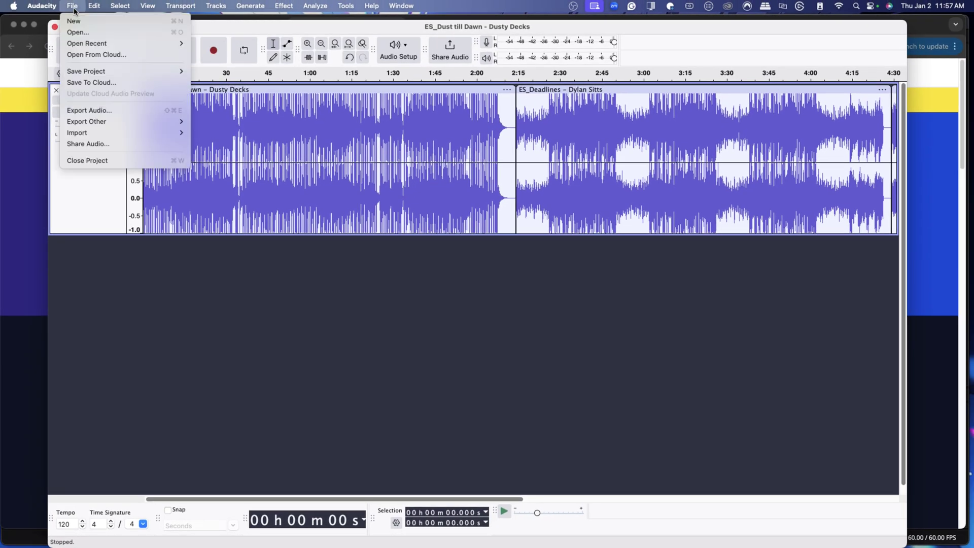
left_click(123, 111)
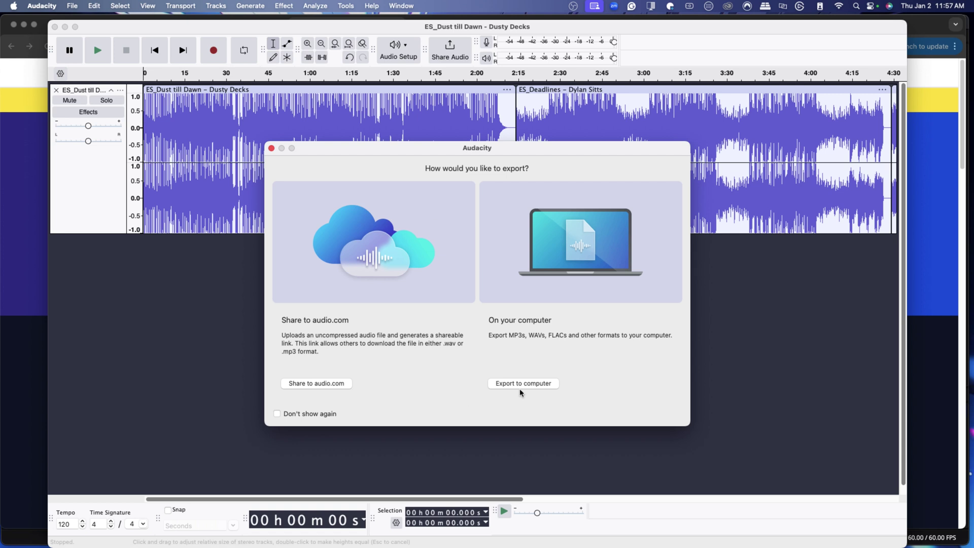
left_click(515, 384)
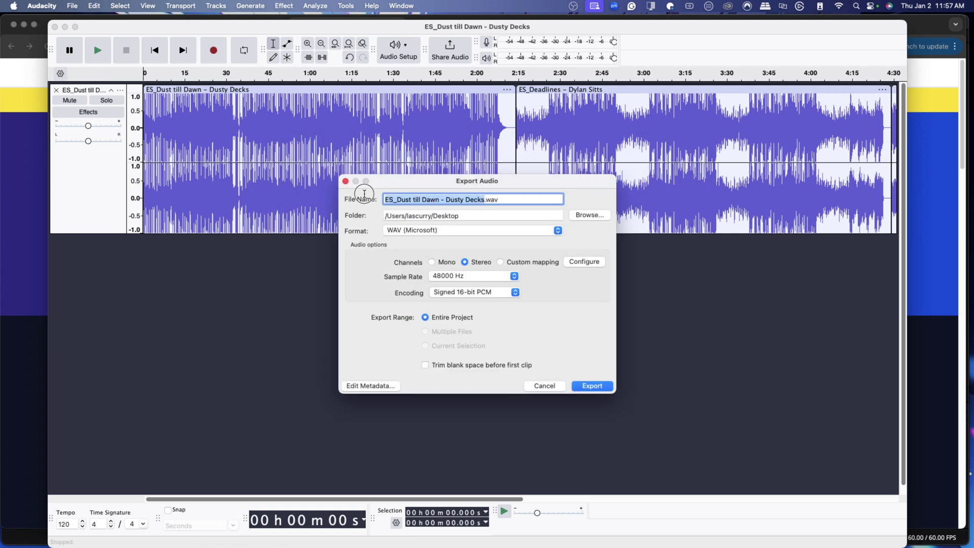
left_click(459, 231)
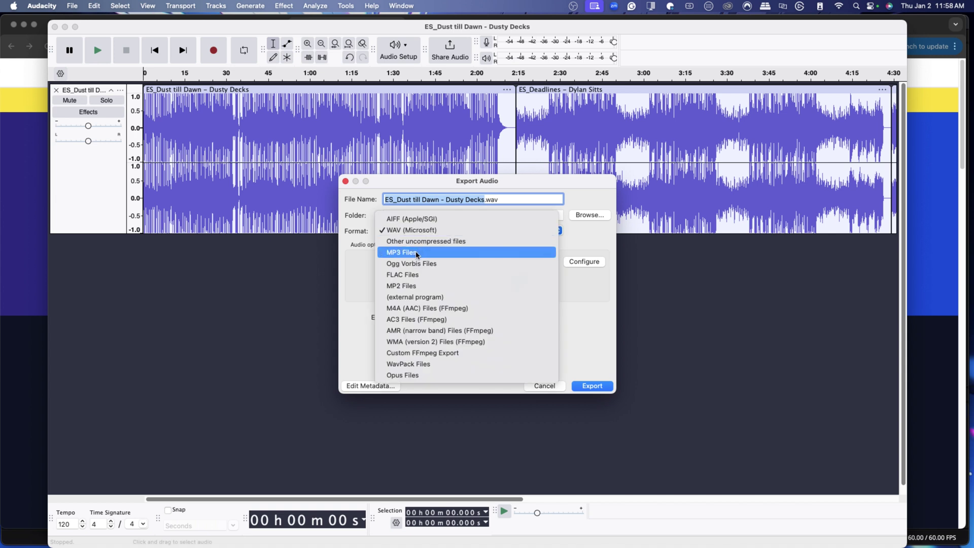
left_click(417, 253)
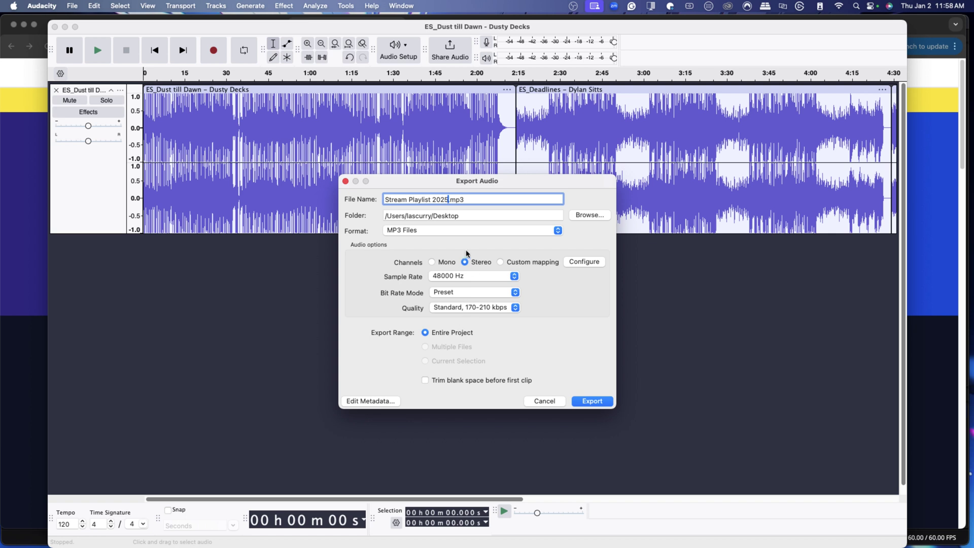
left_click(591, 402)
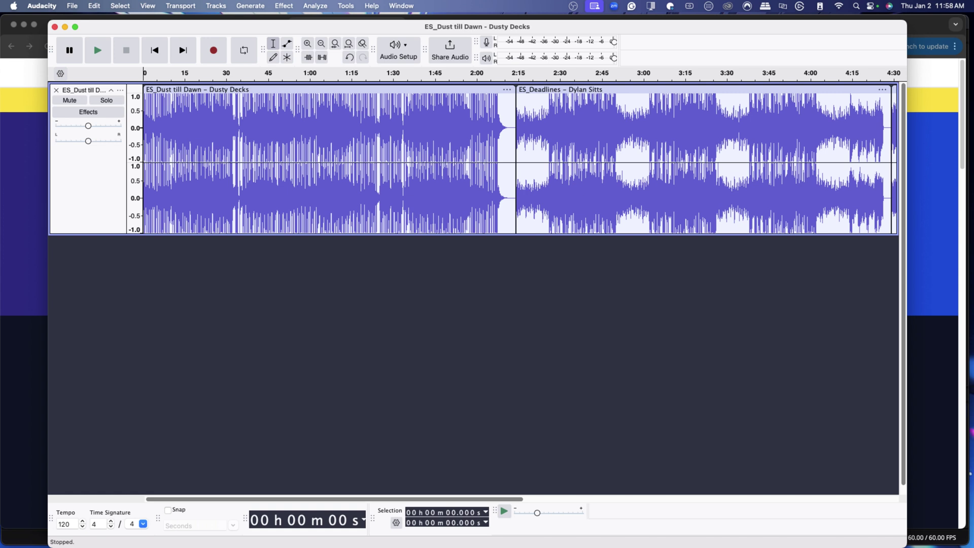
key("super+Tab")
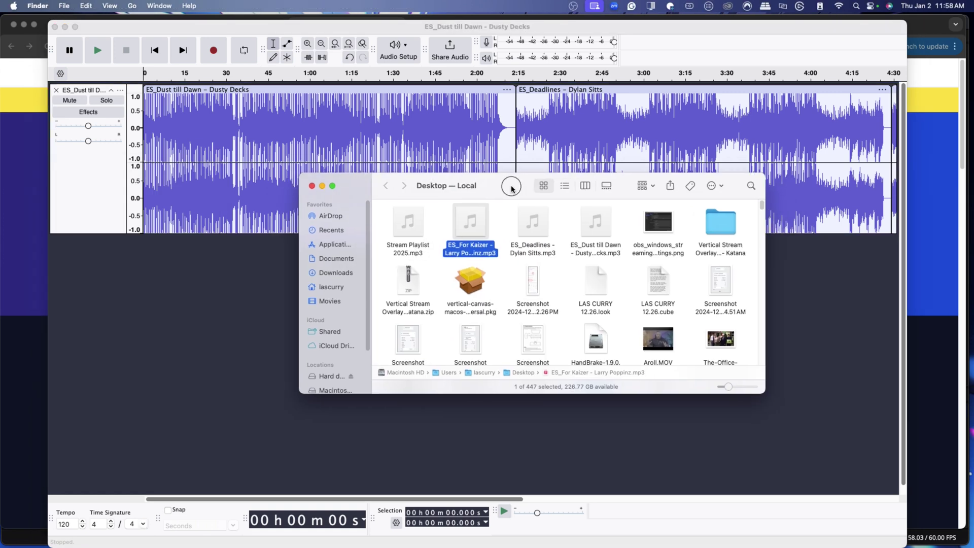
key("super+w")
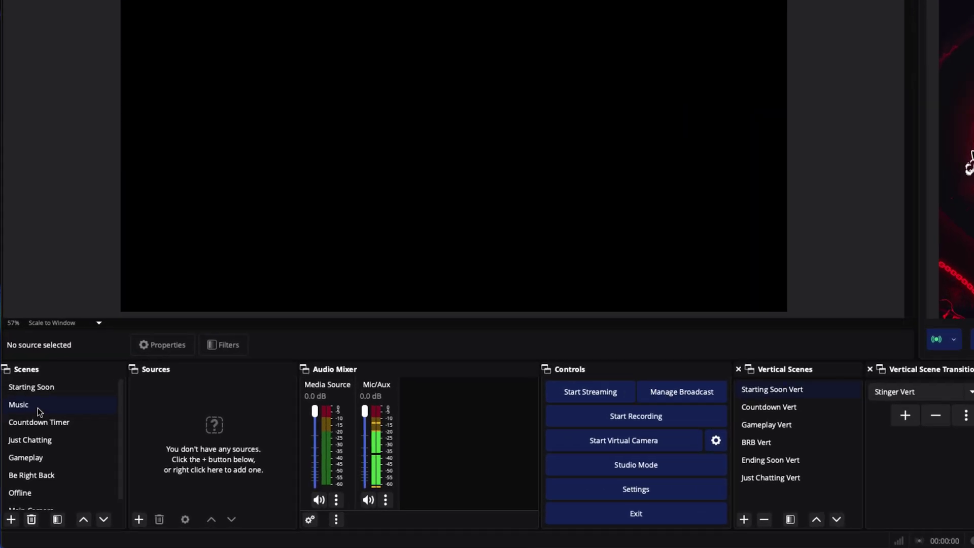
Switch to OBS and add a Media Source named Stream Playlist 2025 to the Music scene.
left_click(140, 522)
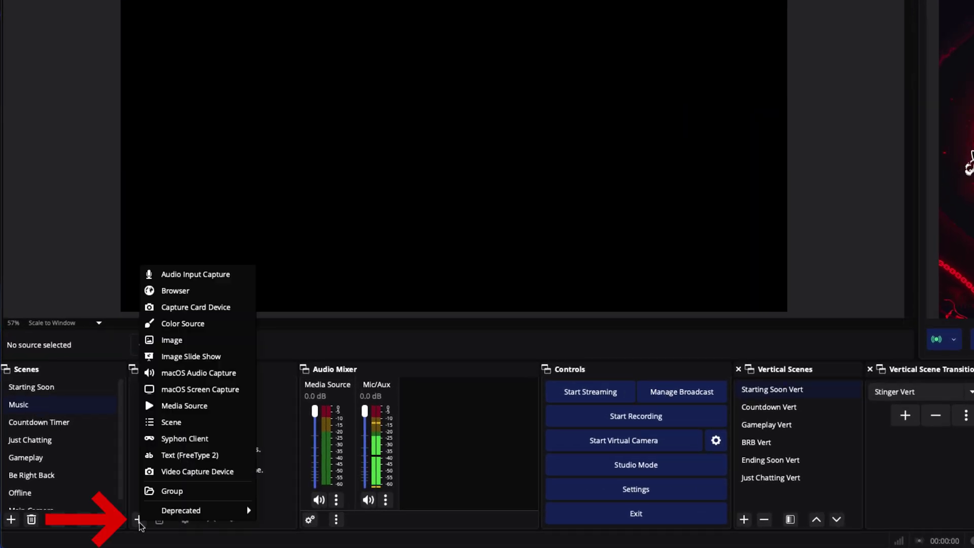
left_click(204, 405)
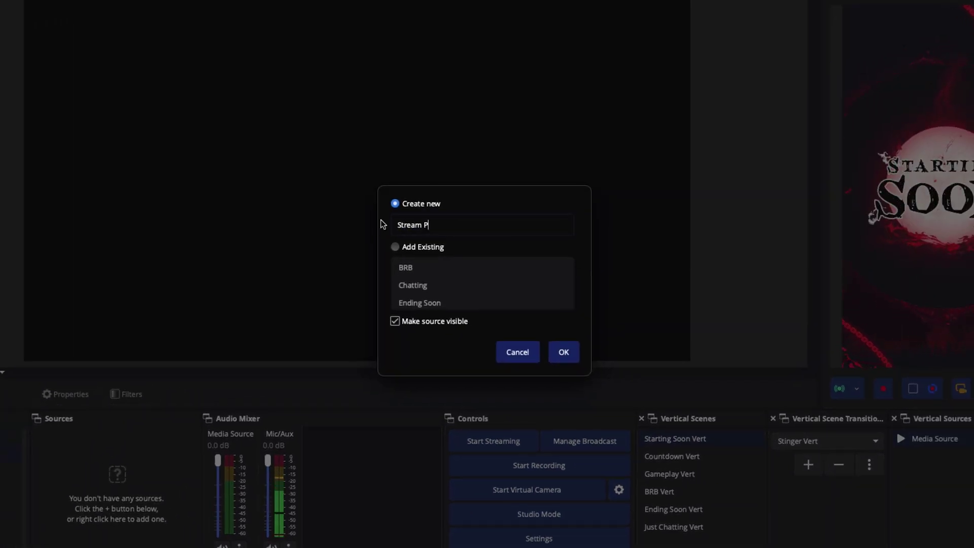
left_click(563, 351)
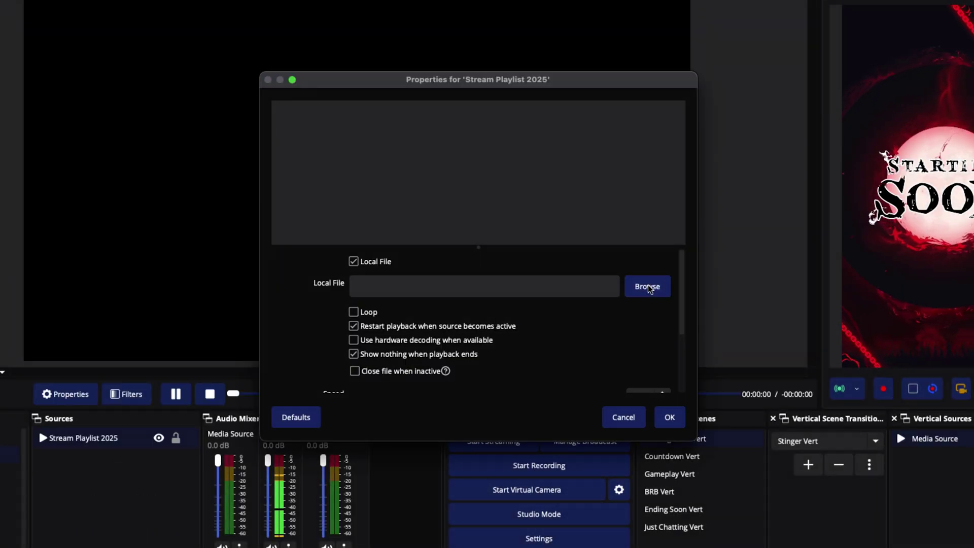
Set the source to loop Stream Playlist 2025.mp3 from the desktop, and lock it with its volume at -41.0 dB.
left_click(648, 287)
left_click(278, 151)
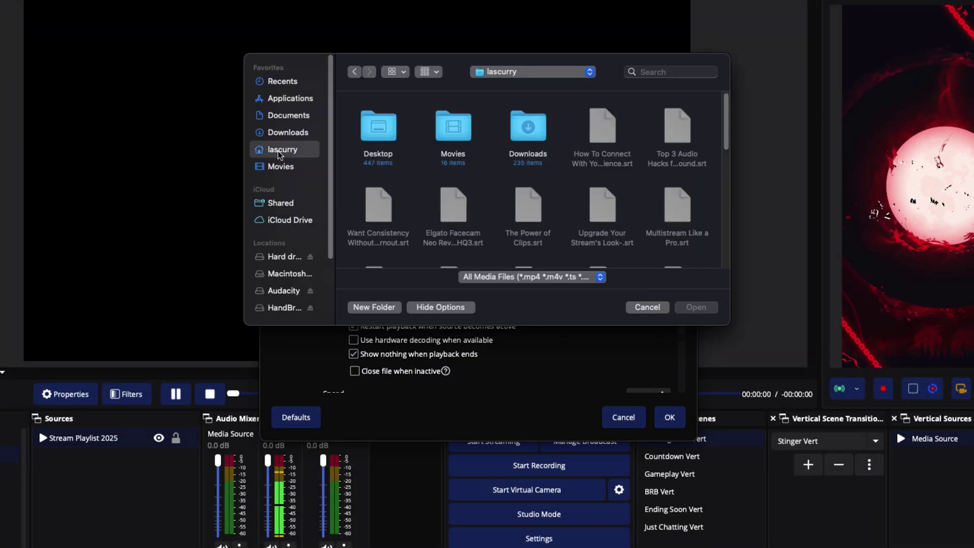
double_click(376, 137)
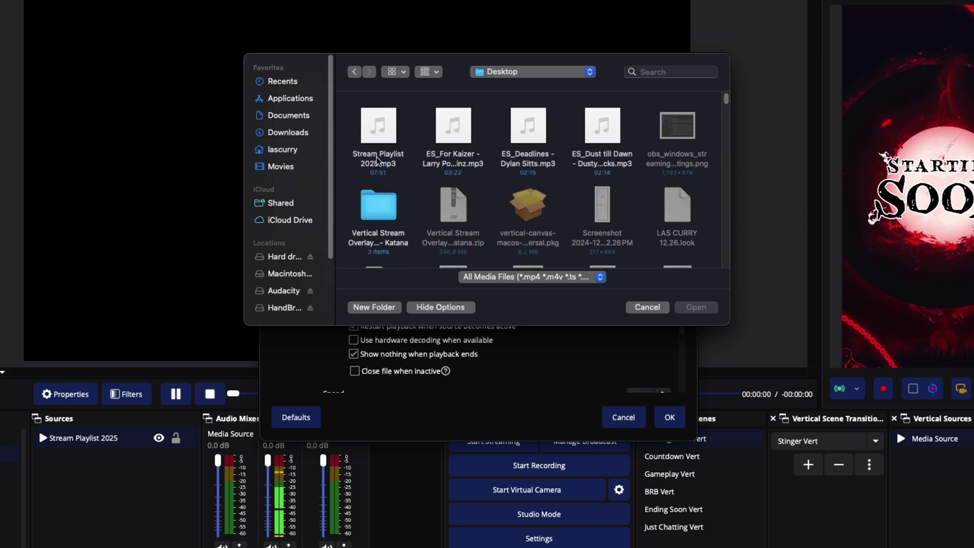
left_click(688, 311)
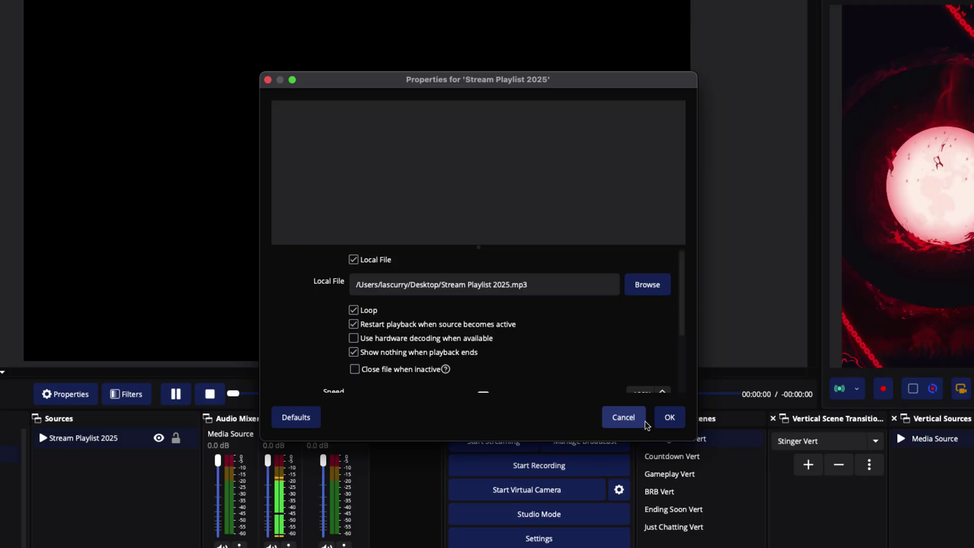
left_click(672, 415)
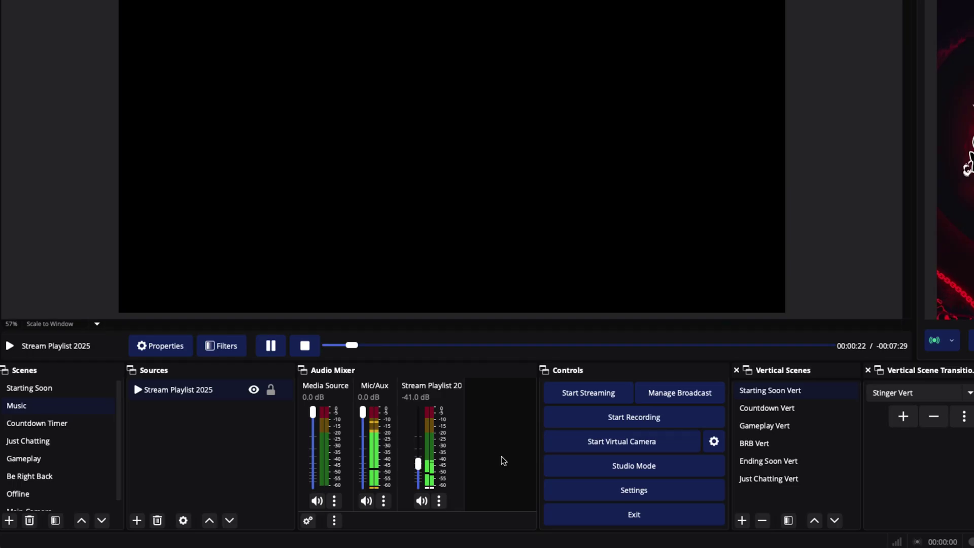
left_click(271, 390)
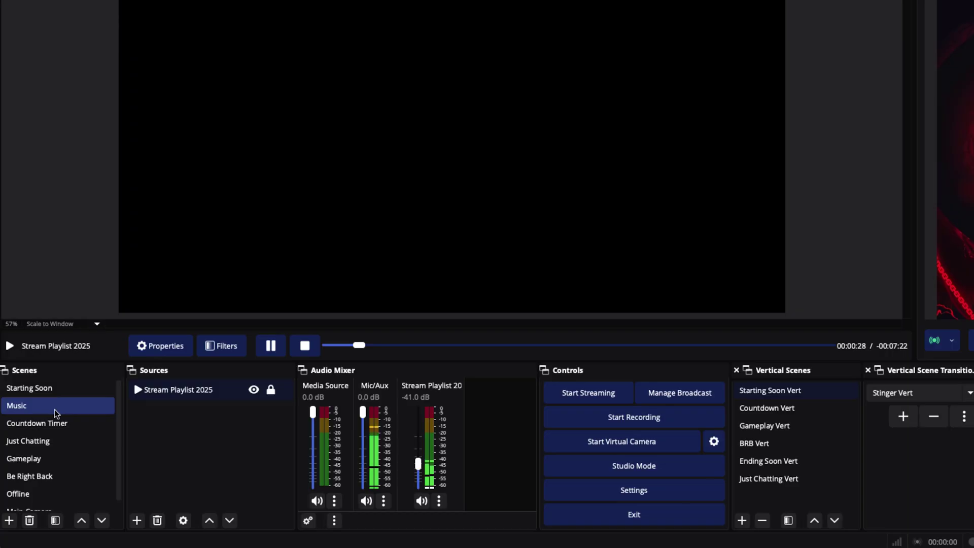
Add the existing Music scene as a source in the Starting Soon scene.
left_click(43, 391)
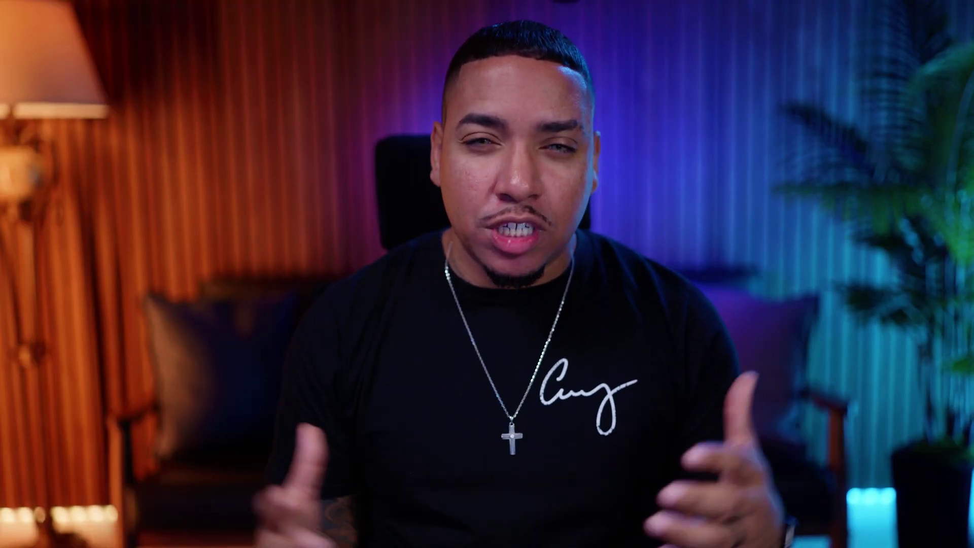
left_click(139, 520)
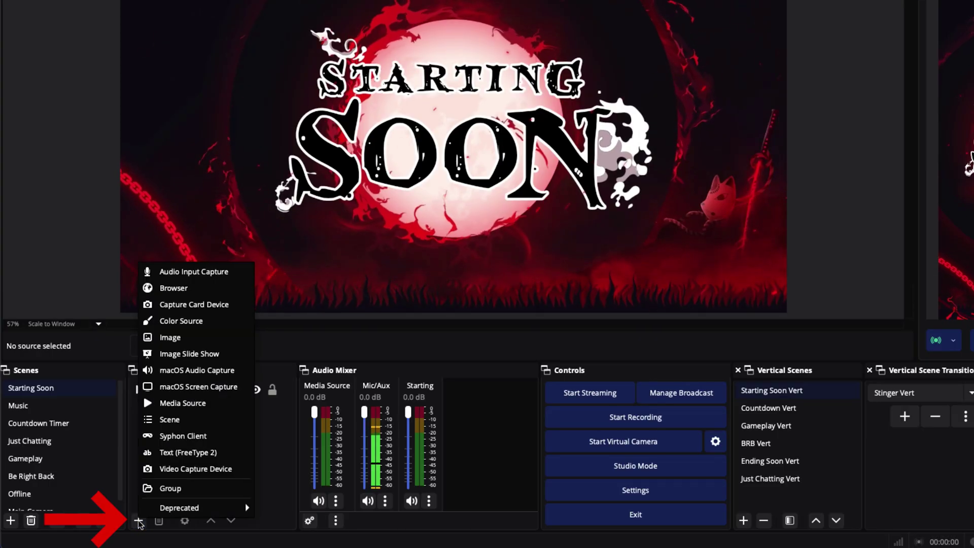
left_click(186, 420)
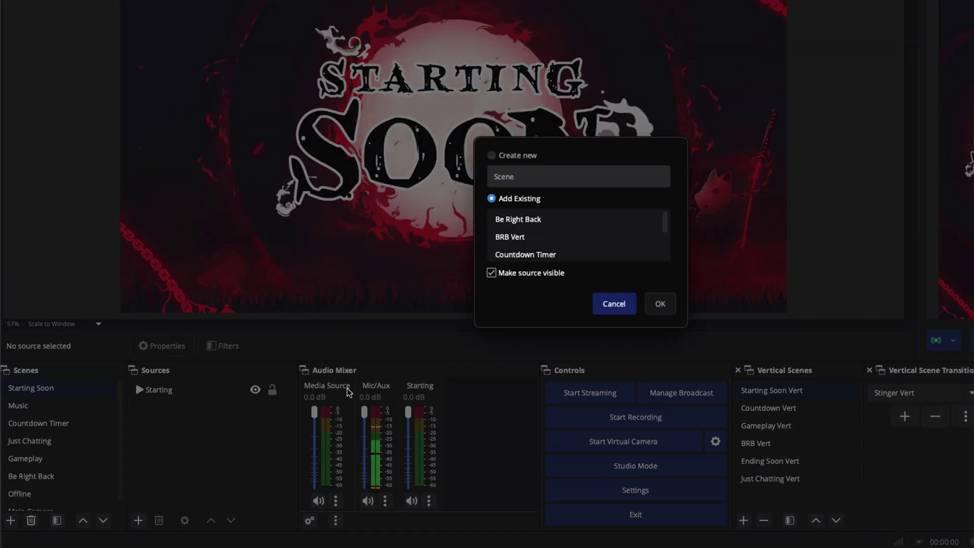
scroll(531, 251, "down", 4)
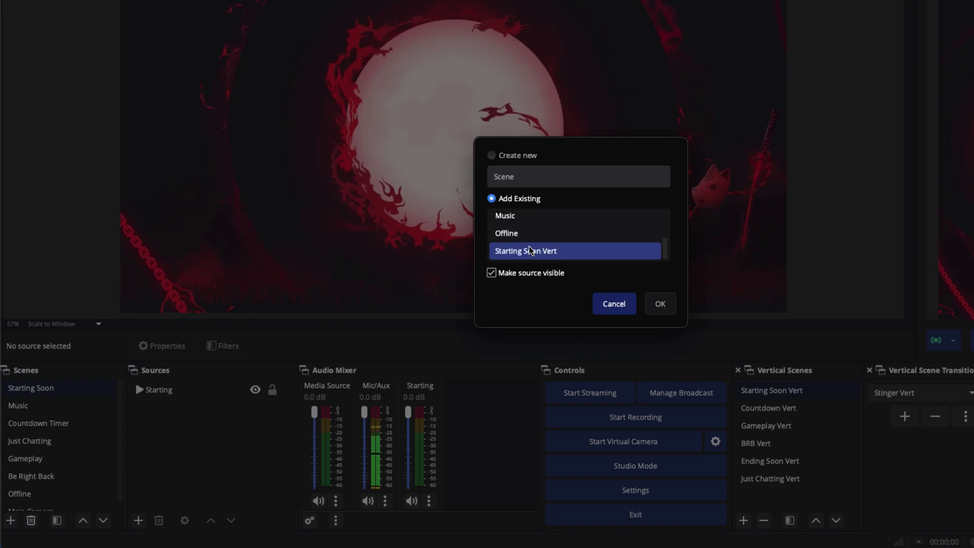
left_click(513, 216)
left_click(659, 304)
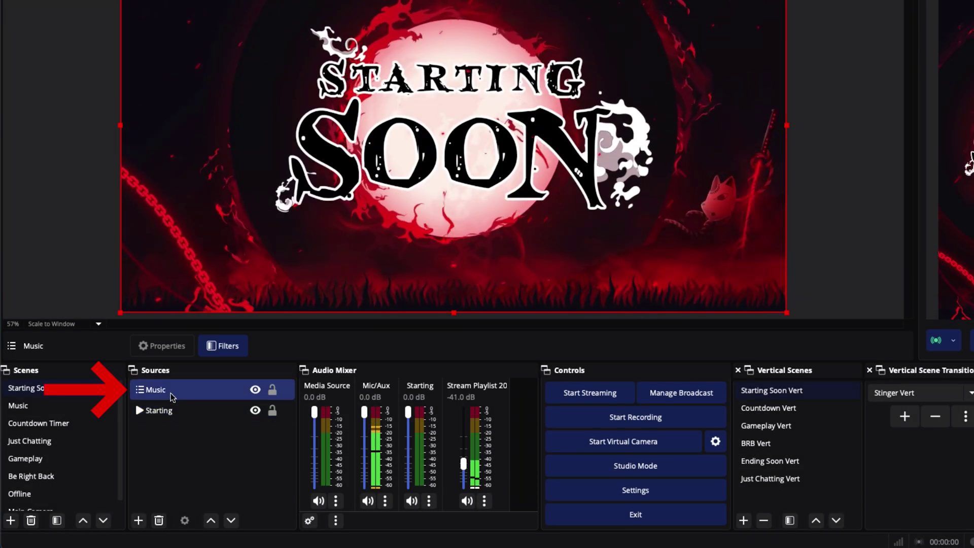
Add the existing Music scene as a source in the Countdown Timer scene.
left_click(39, 424)
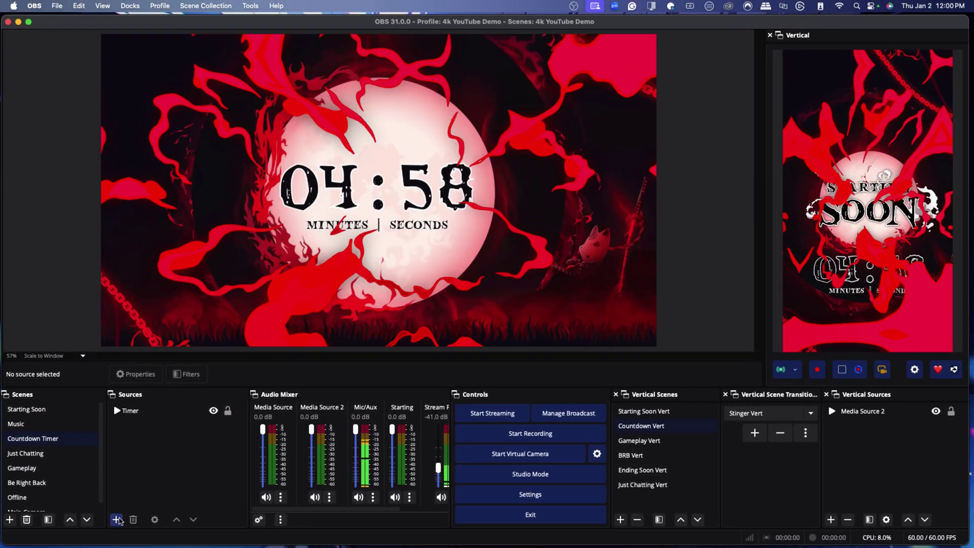
left_click(131, 520)
left_click(174, 436)
scroll(423, 294, "down", 3)
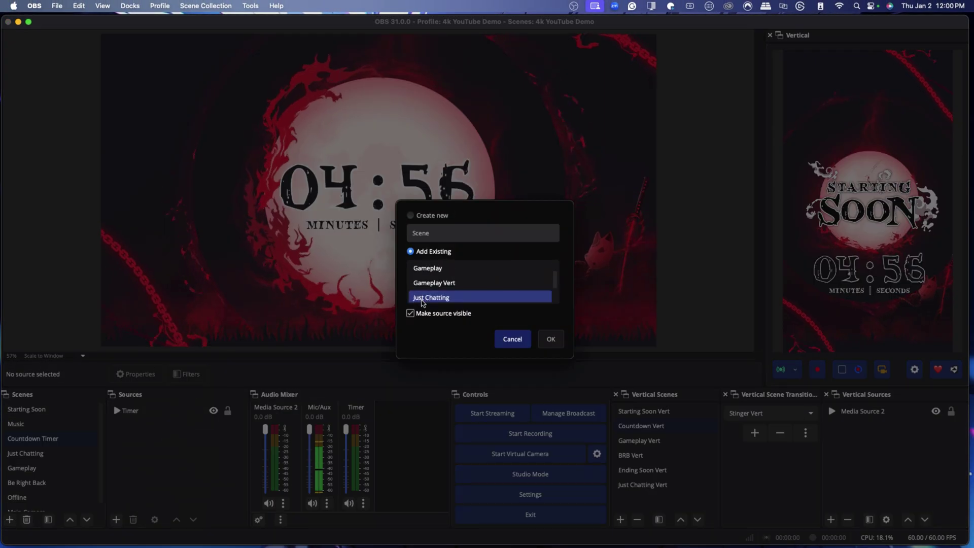
left_click(544, 339)
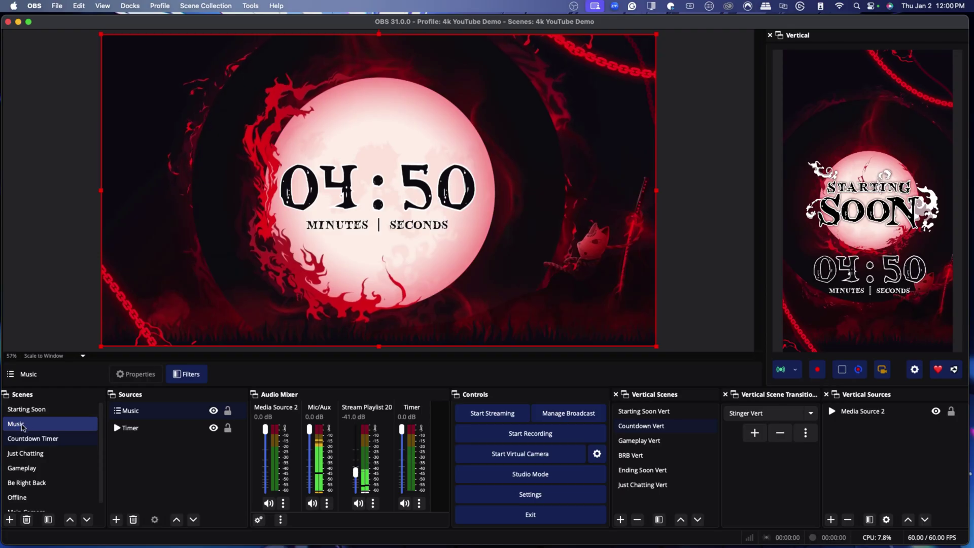
Switch between the Starting Soon and Countdown Timer scenes to check the music playback, and view the Just Chatting scene.
left_click(35, 411)
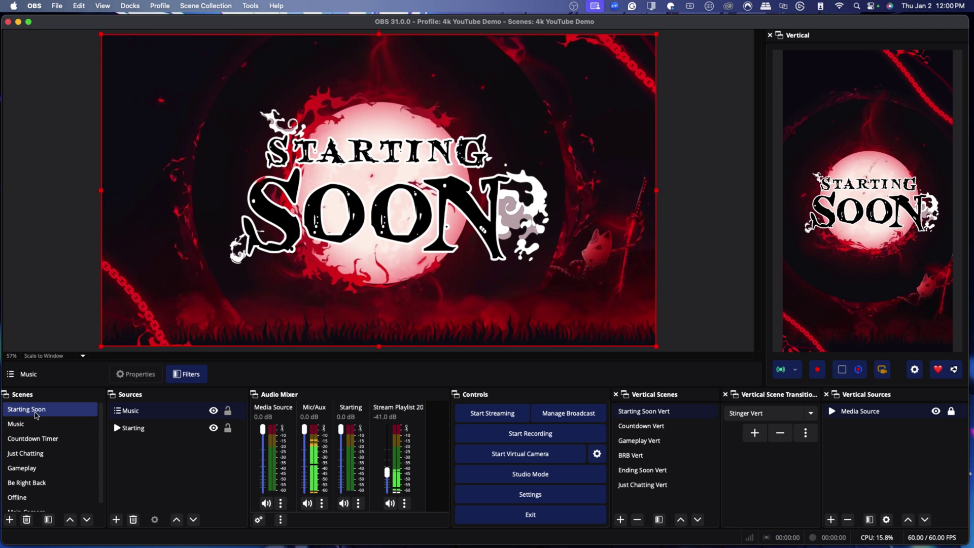
left_click(35, 426)
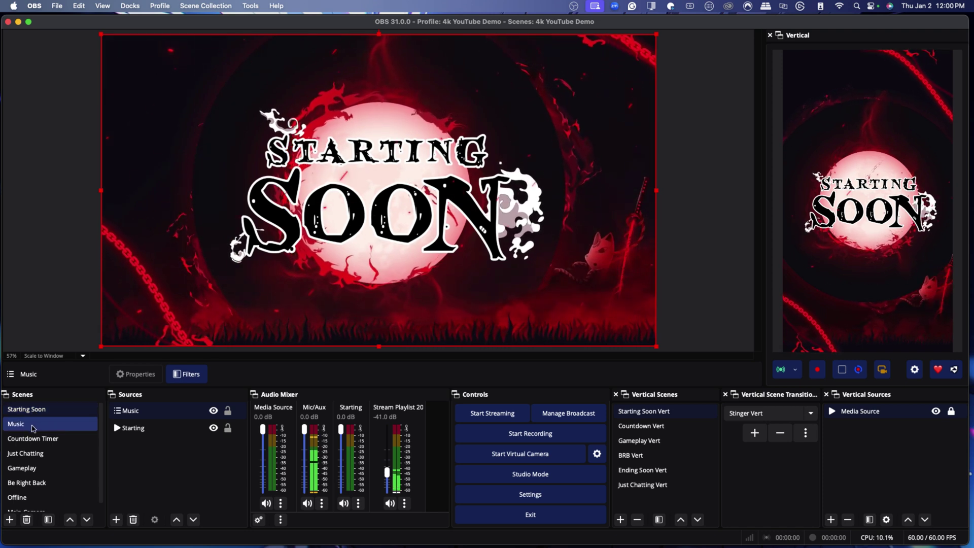
left_click(39, 435)
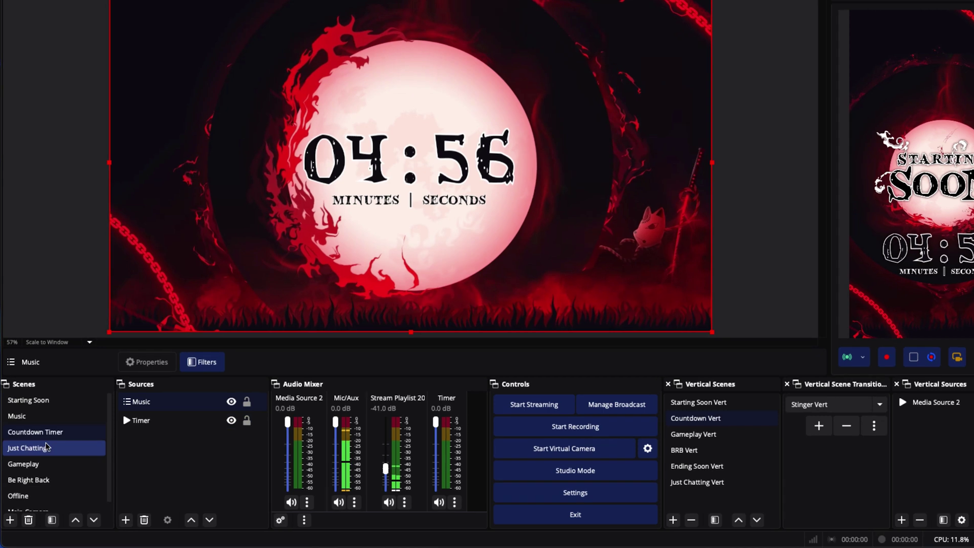
left_click(39, 454)
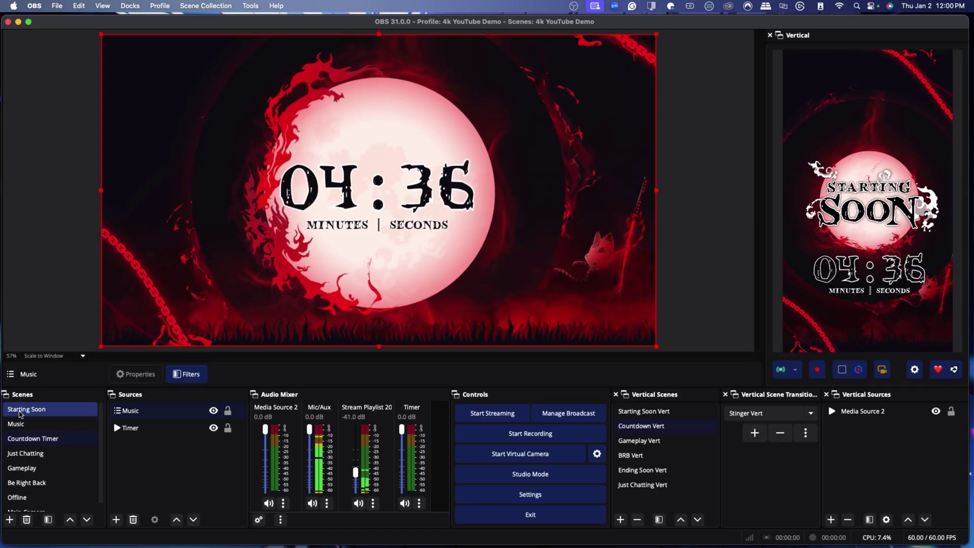
left_click(26, 452)
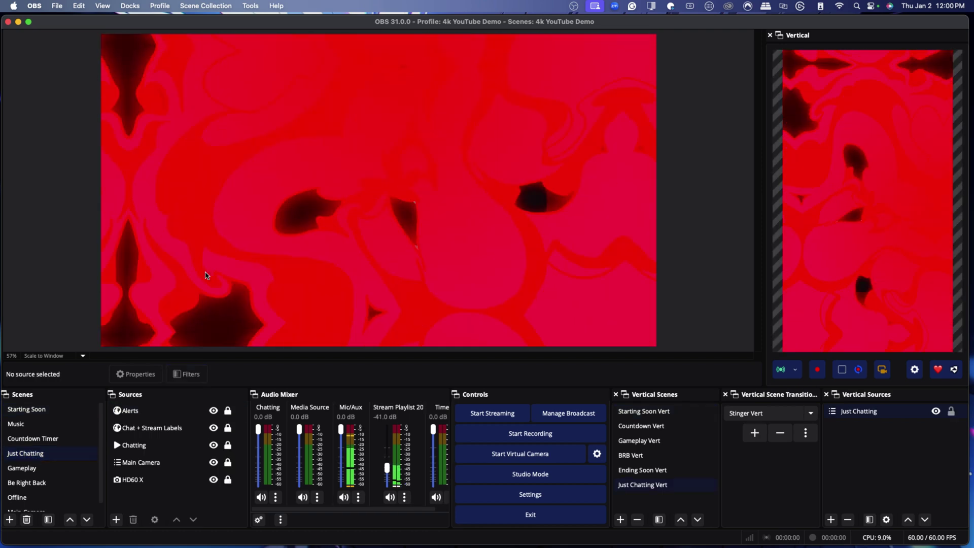